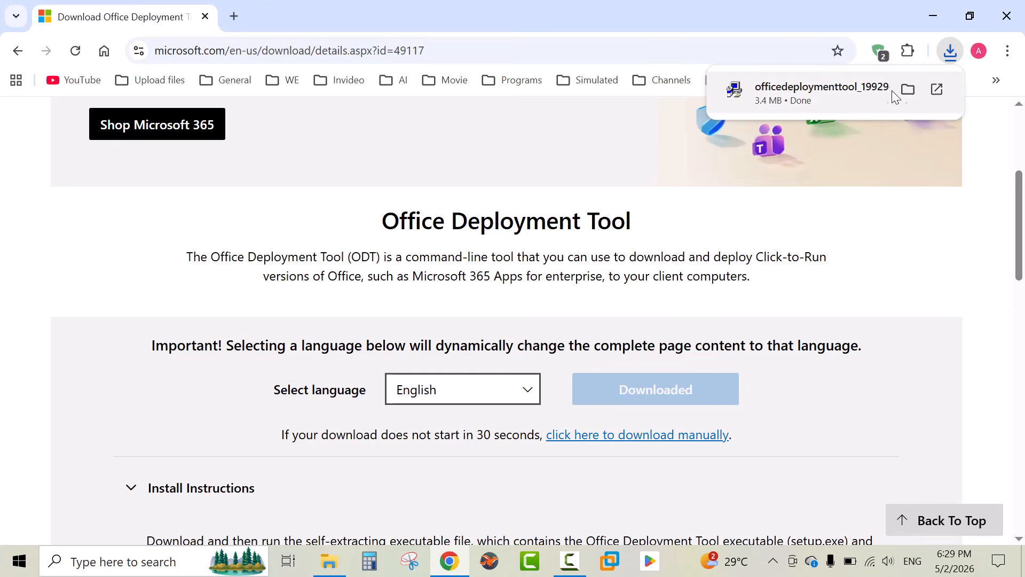
Run the downloaded Office Deployment Tool as administrator and accept the Microsoft Software License Terms
click(907, 88)
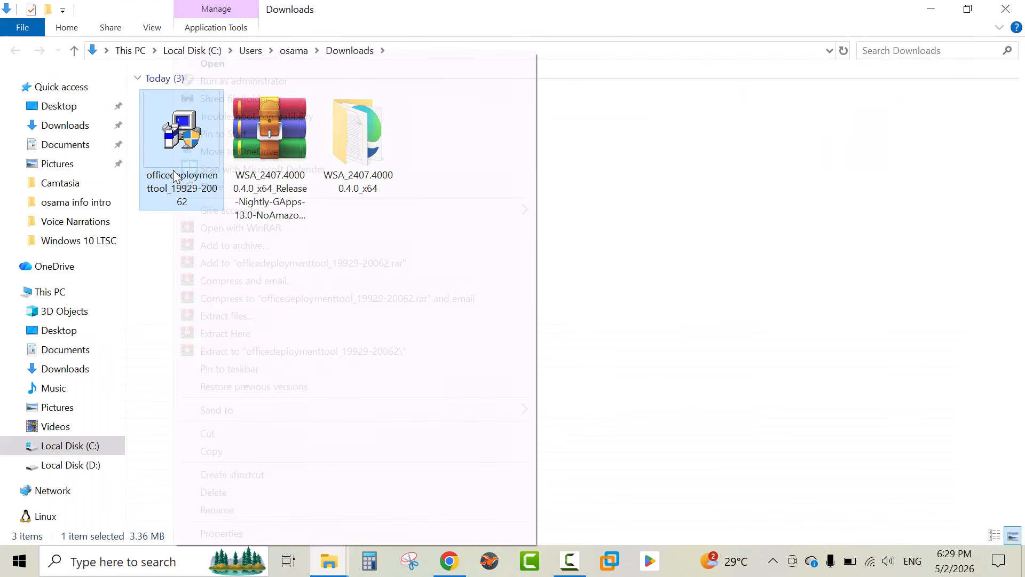
right_click(173, 170)
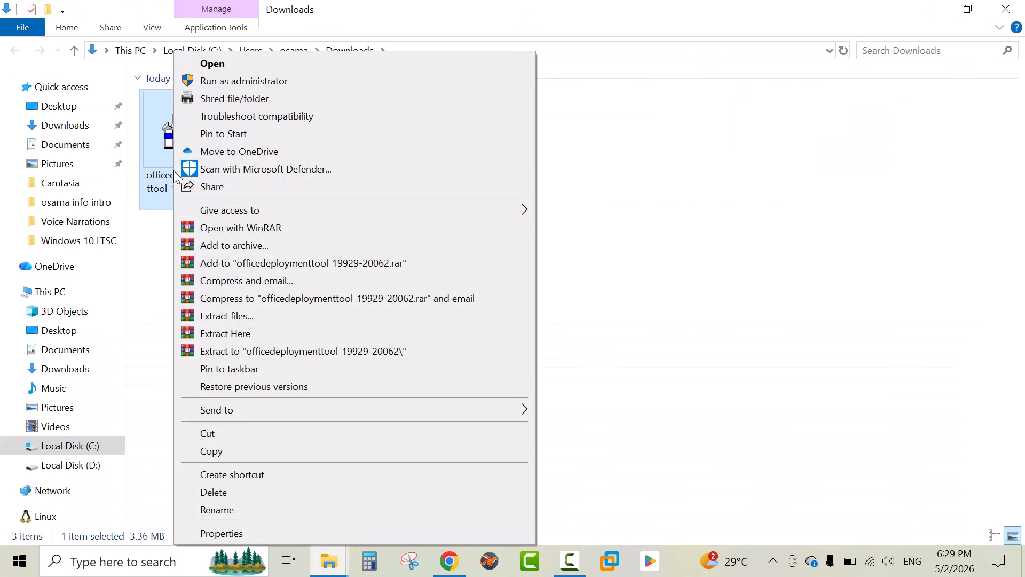
click(235, 81)
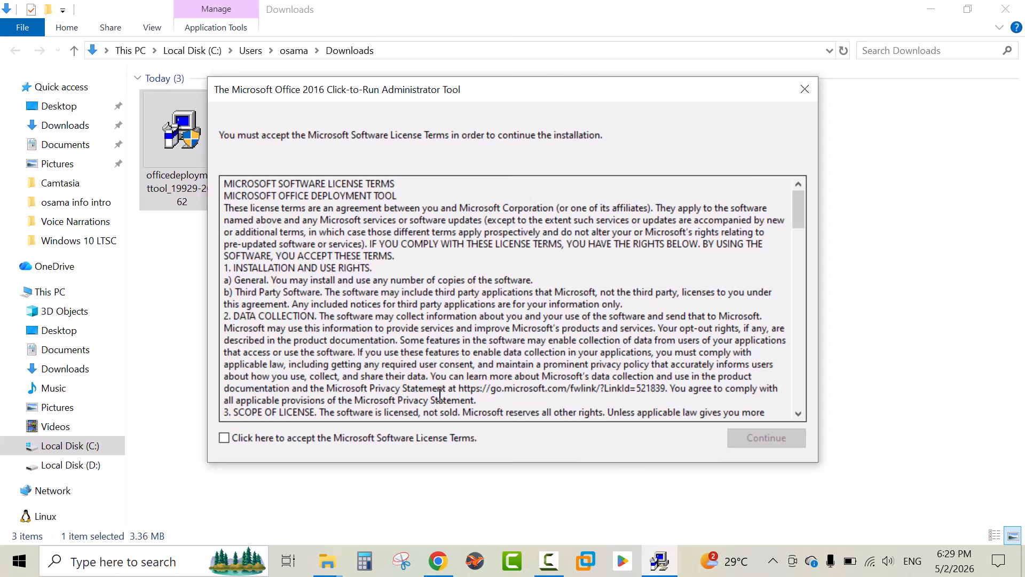
click(230, 440)
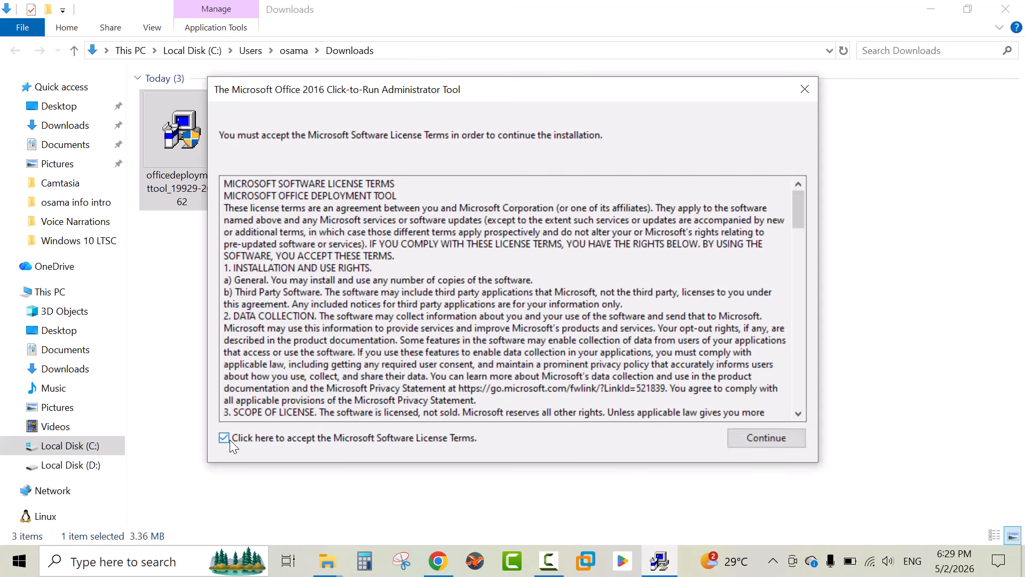
click(762, 440)
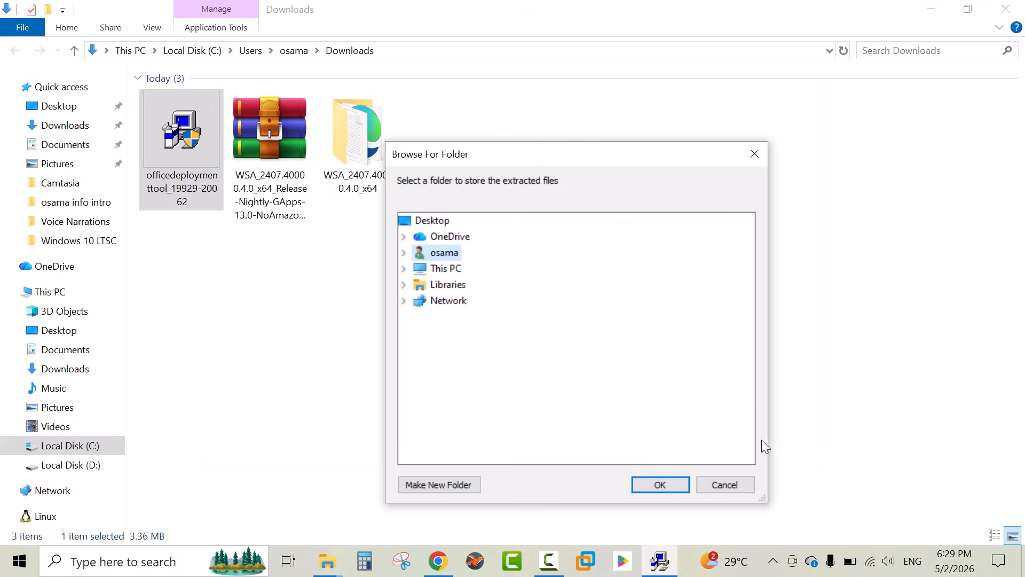
Extract the tool's files into the office 2021 folder on Local Disk (C:)
click(404, 269)
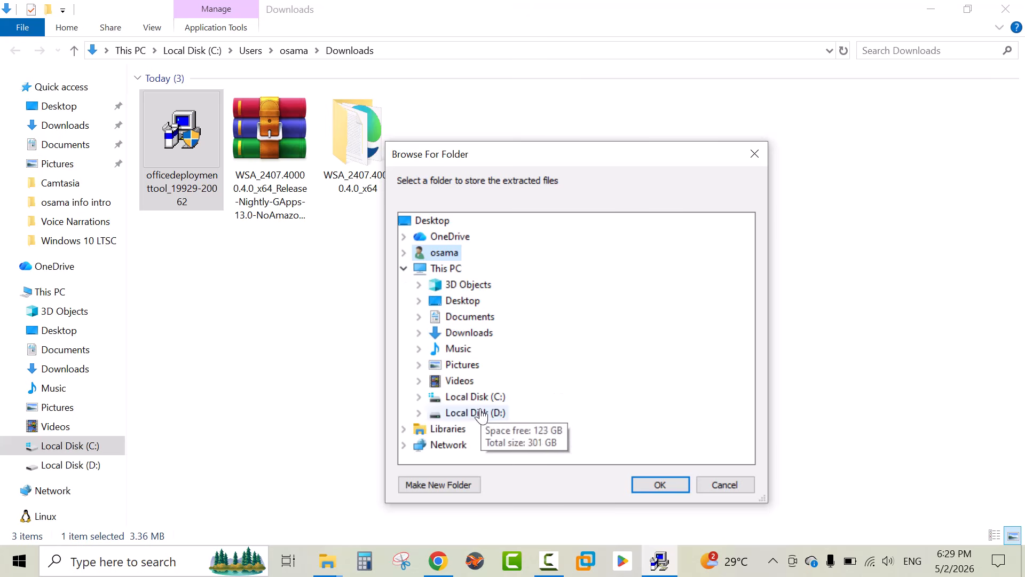
double_click(460, 397)
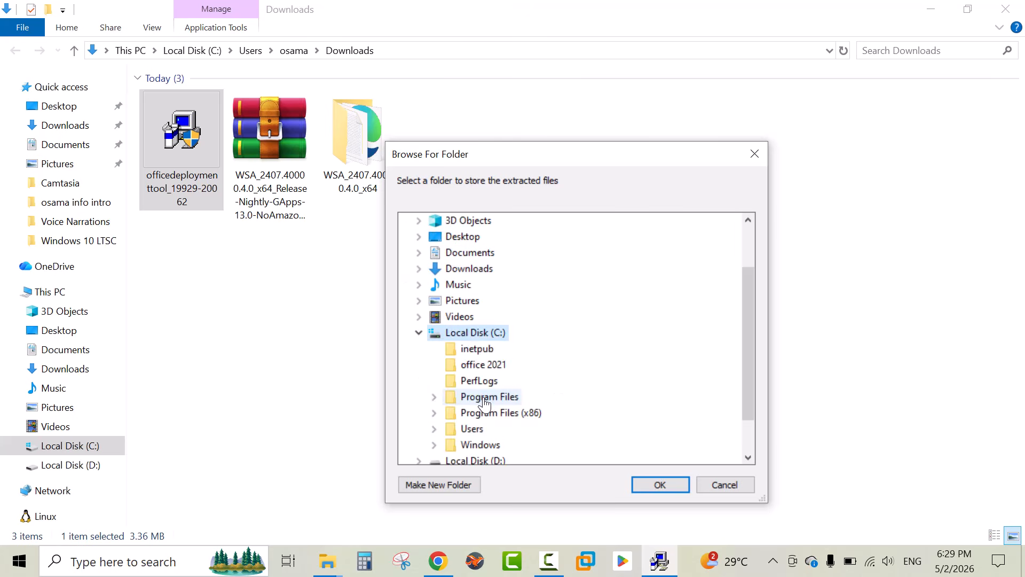
click(485, 369)
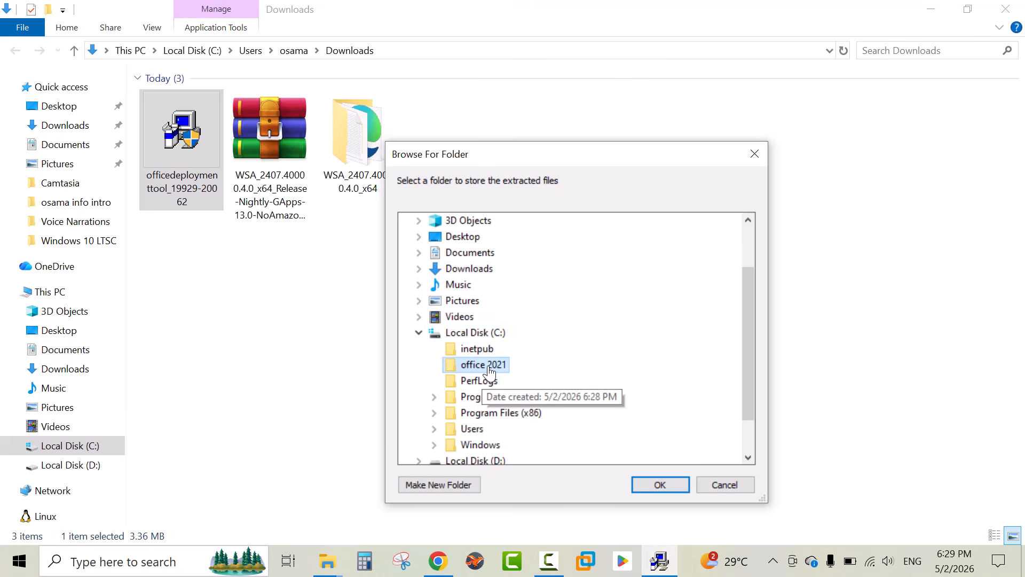
click(651, 484)
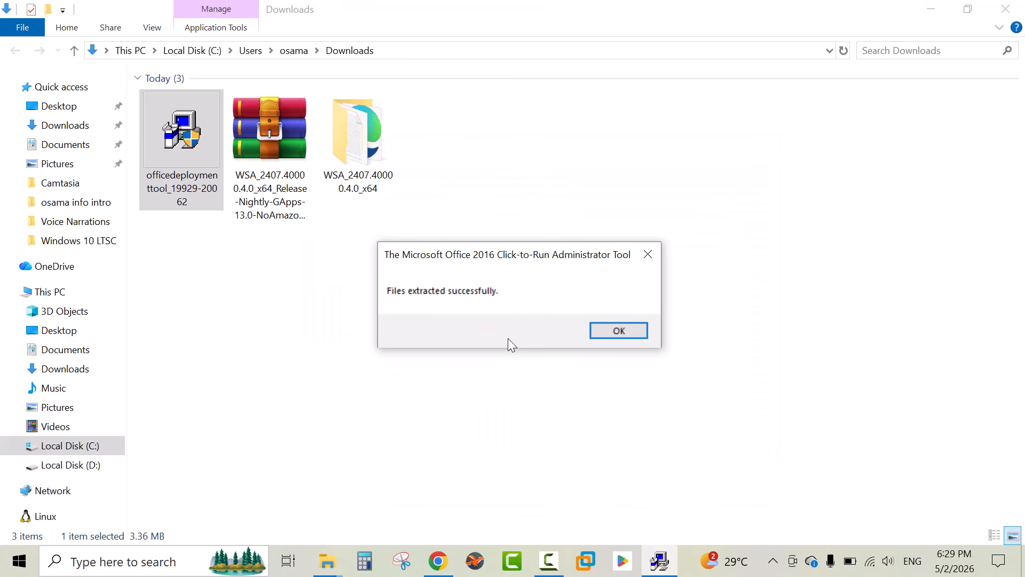
click(619, 338)
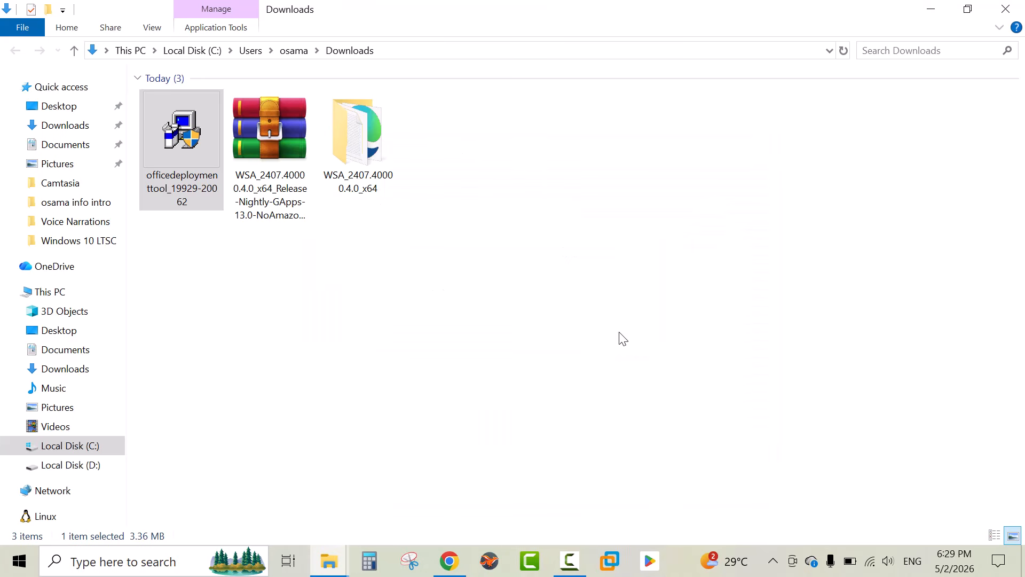
Permanently delete the configuration-Office365-x64 file from the office 2021 folder on Local Disk (C:)
click(87, 451)
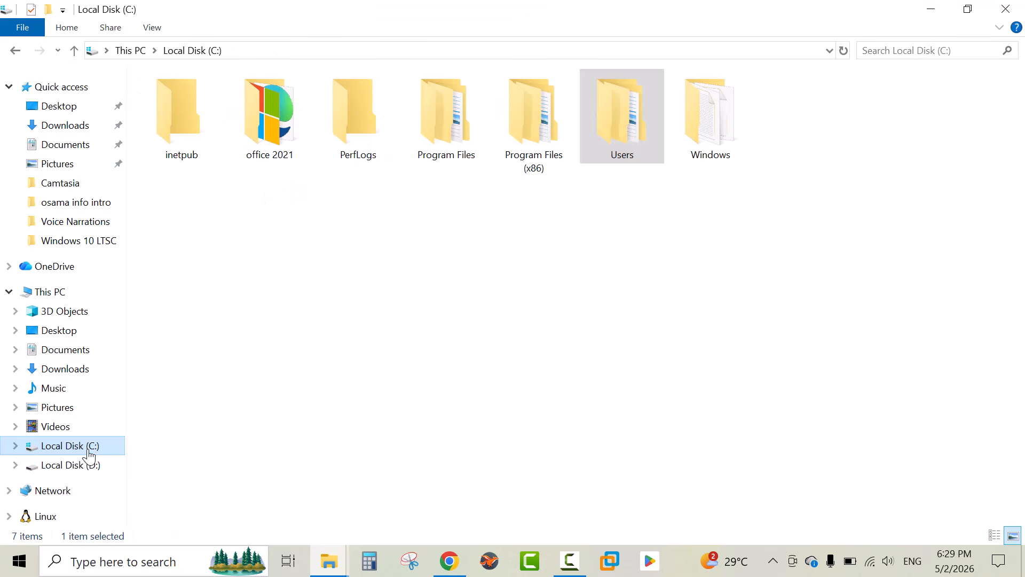
double_click(276, 143)
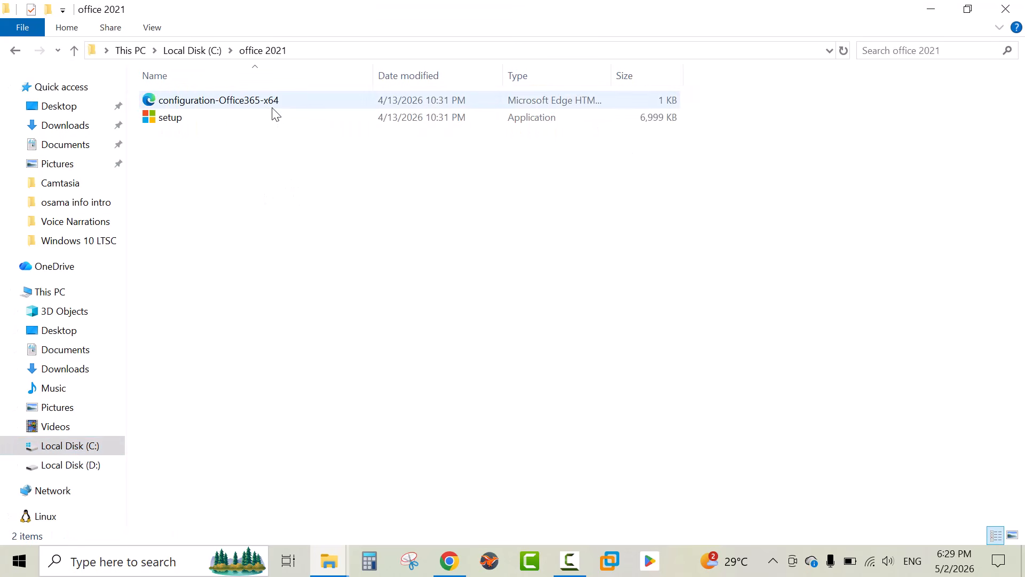
click(272, 102)
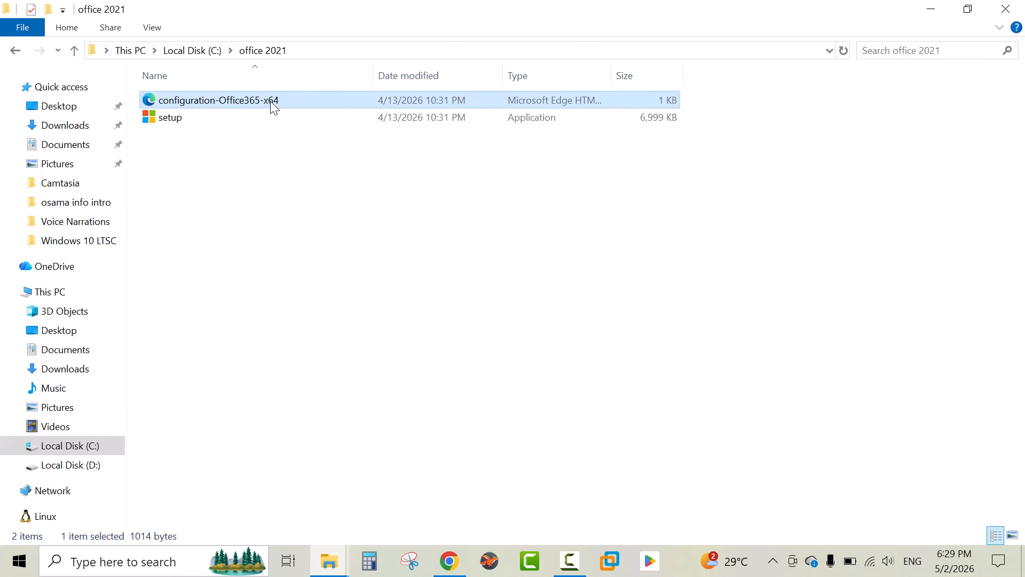
key(shift+Delete)
key(Return)
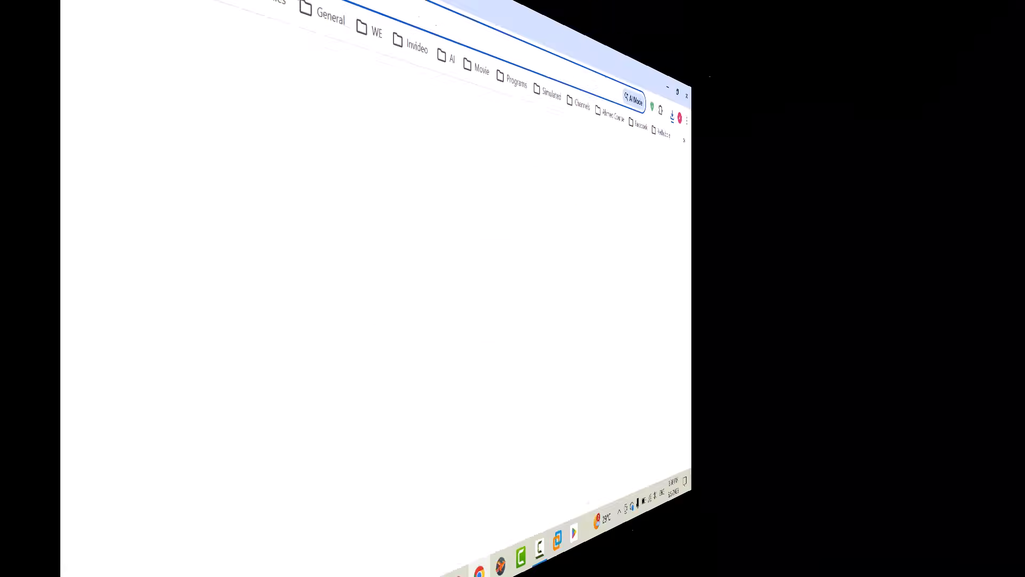
Search the web for office customization tool and open the Office Customization Tool page
text(o)
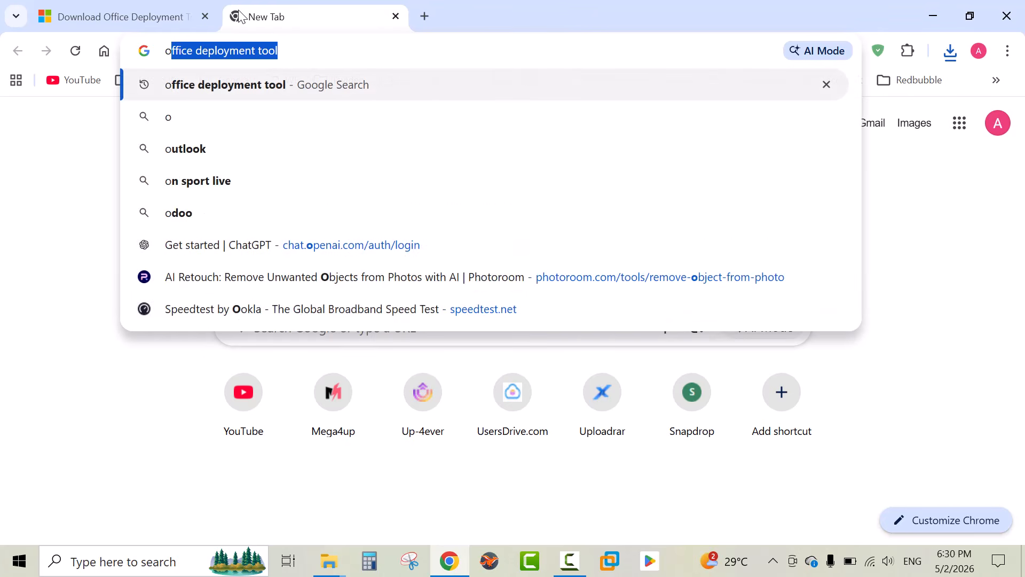
text(ffice)
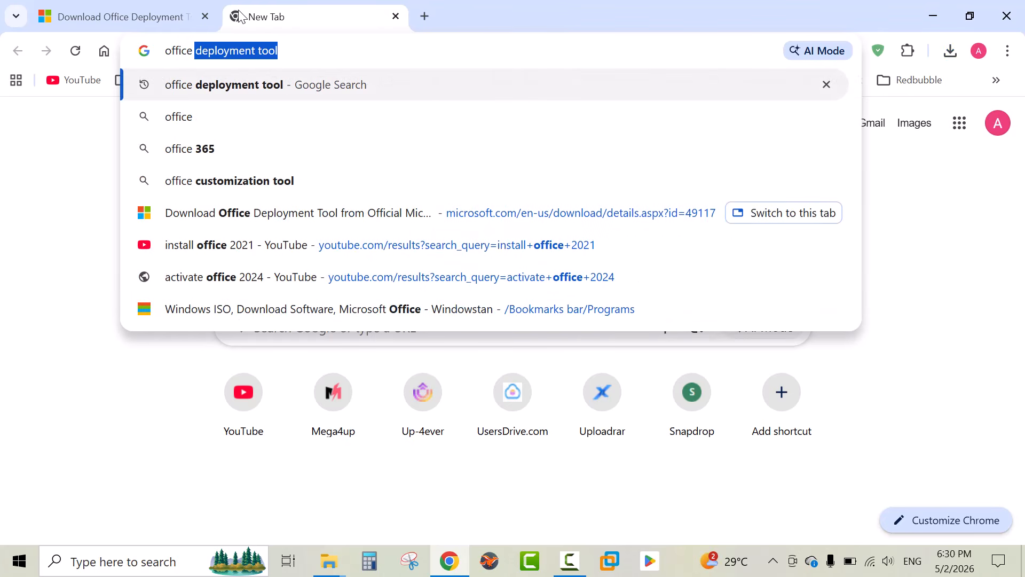
text( customization t)
key(Return)
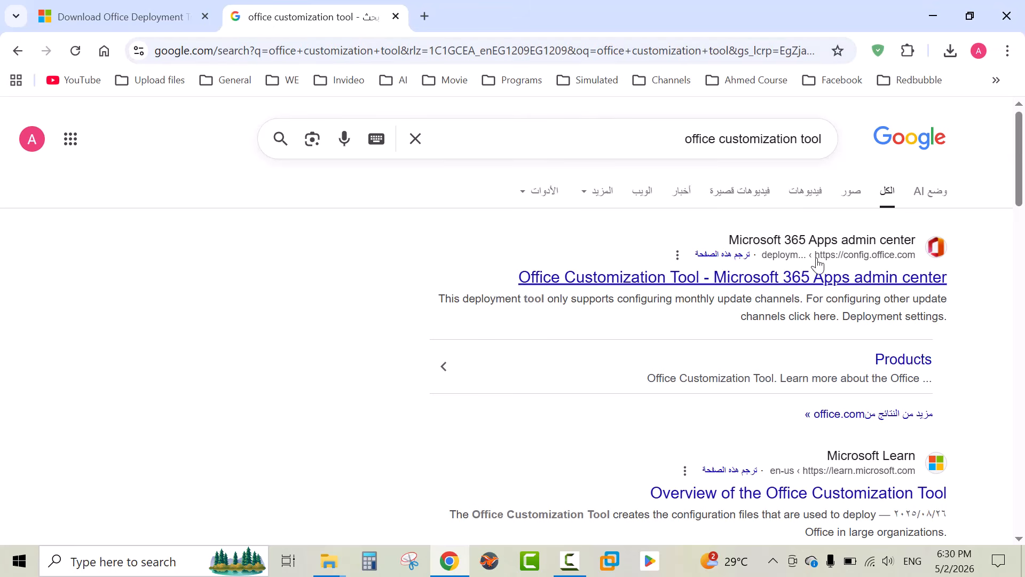
click(785, 279)
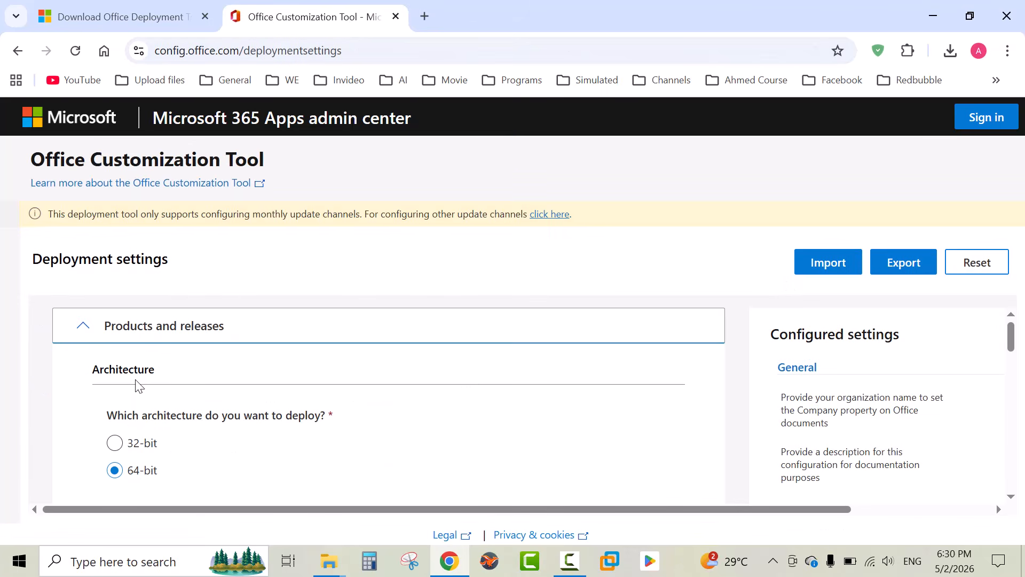
drag(170, 373, 59, 371)
click(85, 391)
Check the computer's system type in This PC's properties
click(933, 15)
right_click(26, 117)
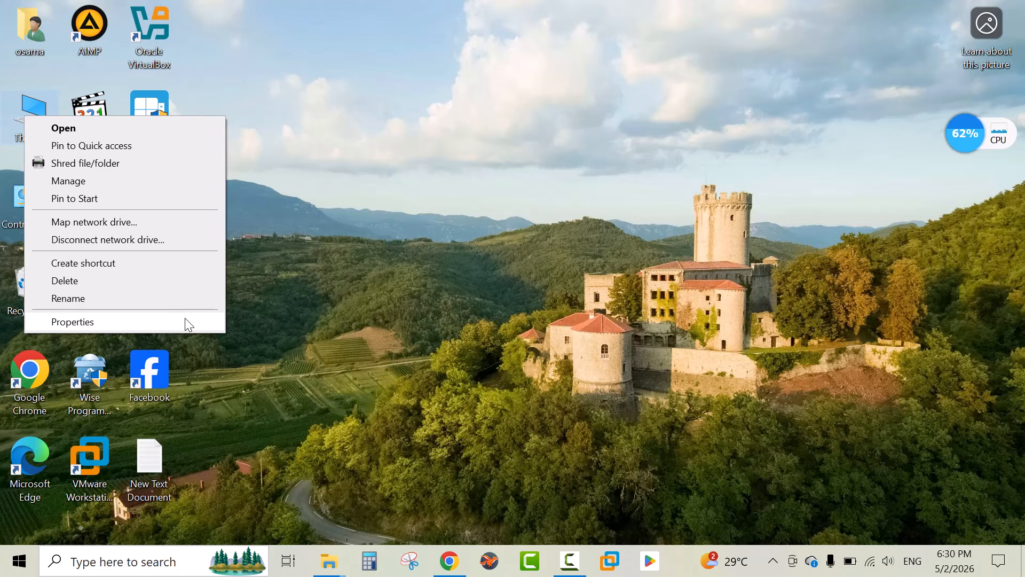
click(191, 320)
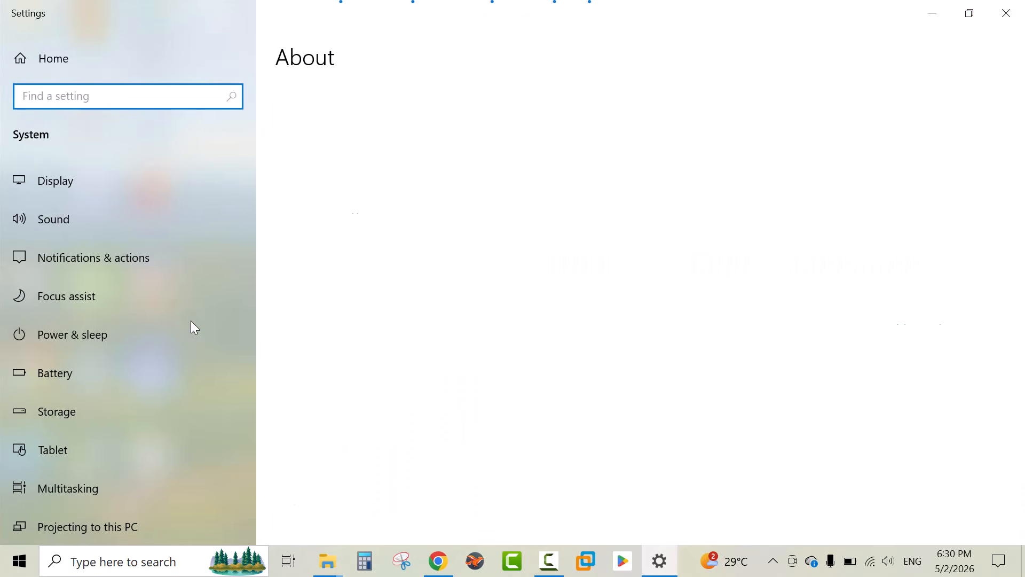
scroll(378, 366, down, 5)
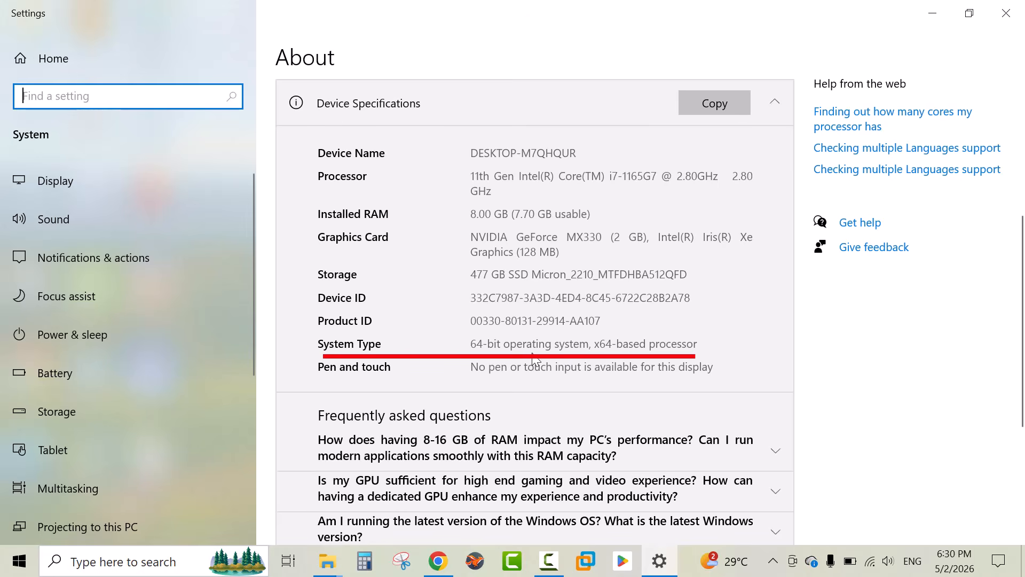
click(1005, 13)
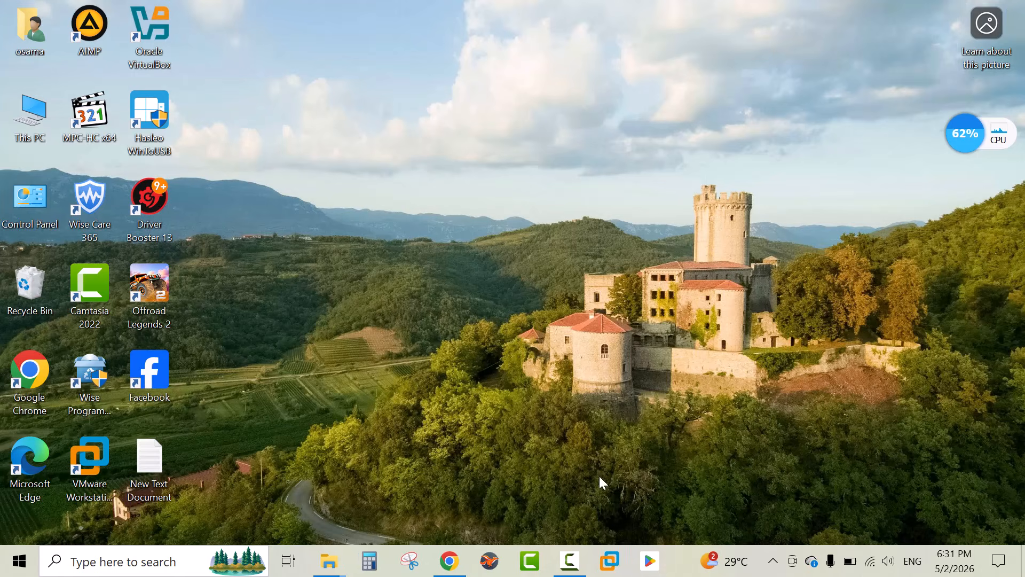
Choose Office LTSC Professional Plus 2021 - Volume License as the Office Suites product to deploy
click(450, 561)
scroll(114, 380, down, 3)
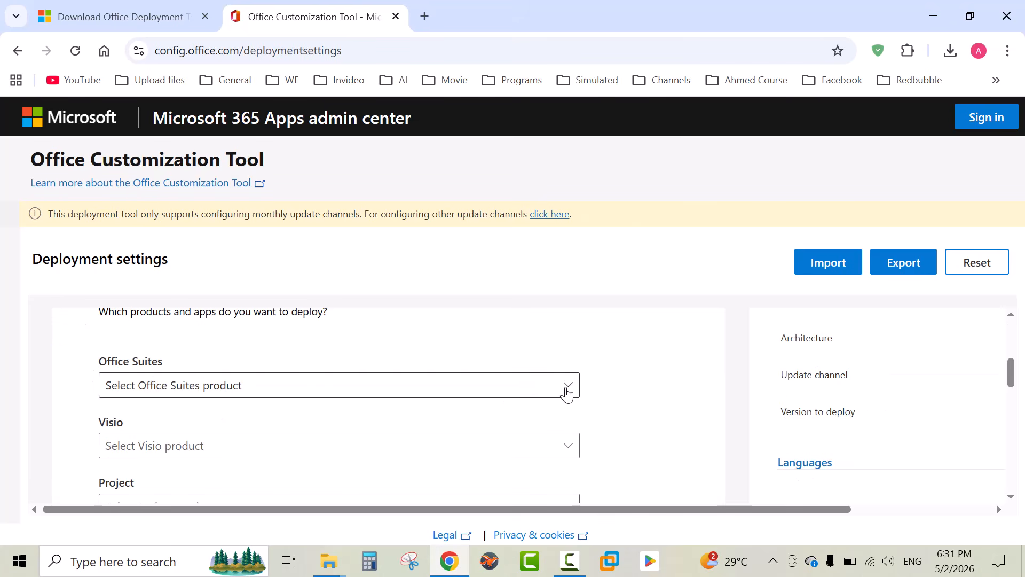
click(567, 394)
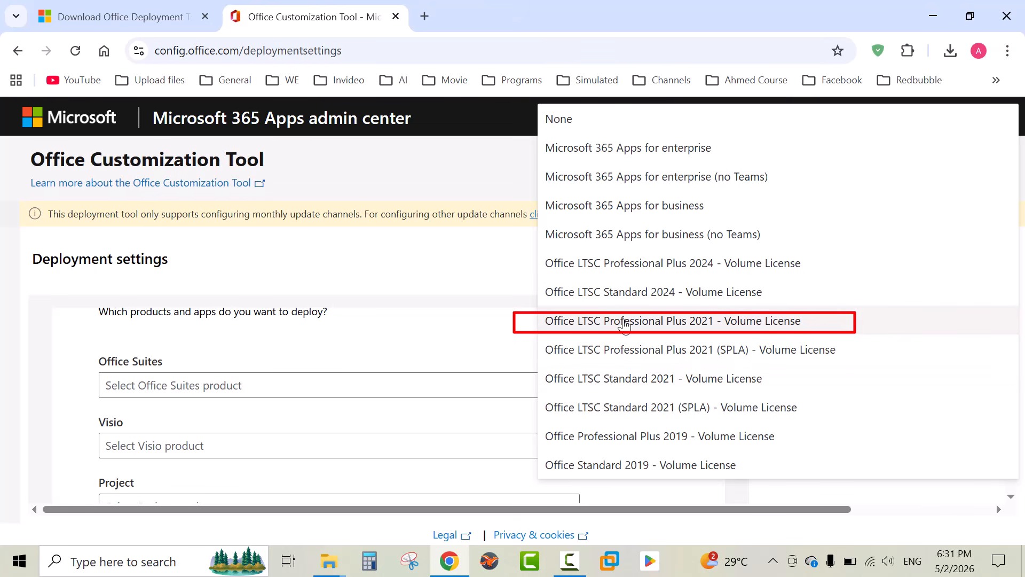
click(639, 325)
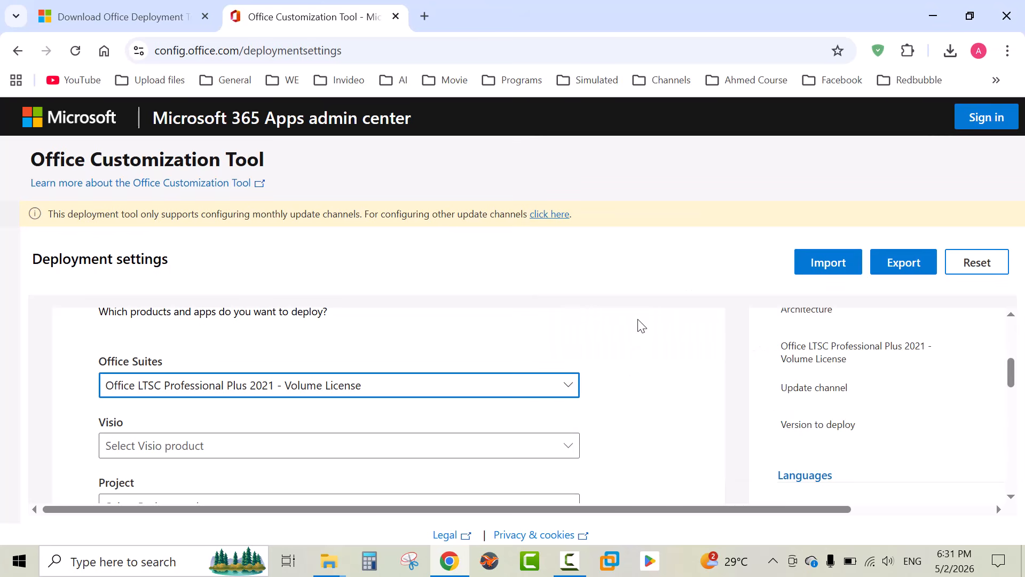
Exclude Outlook (classic), OneDrive Desktop and Publisher from the deployed apps and continue to the next section
scroll(626, 368, down, 10)
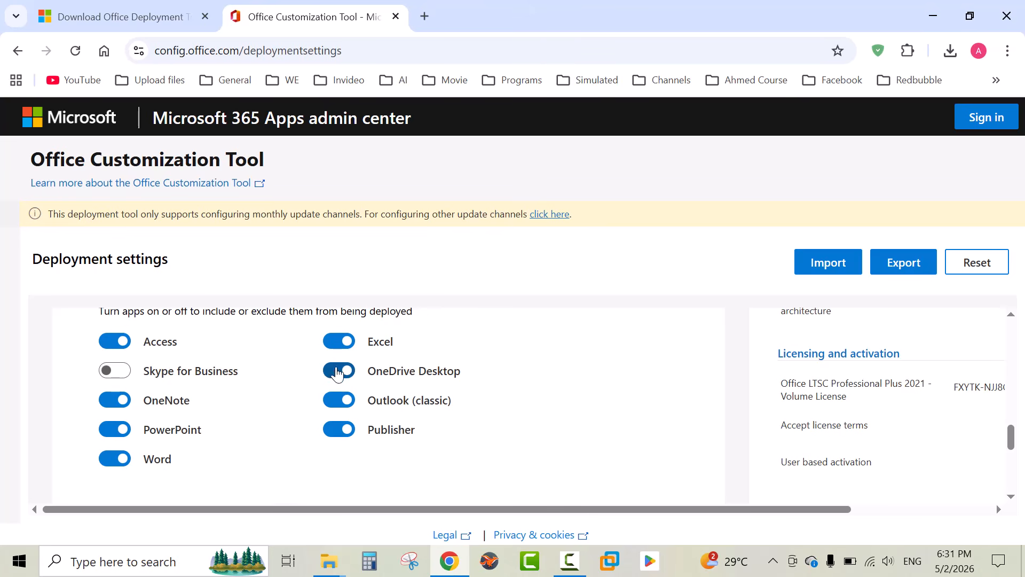
click(342, 401)
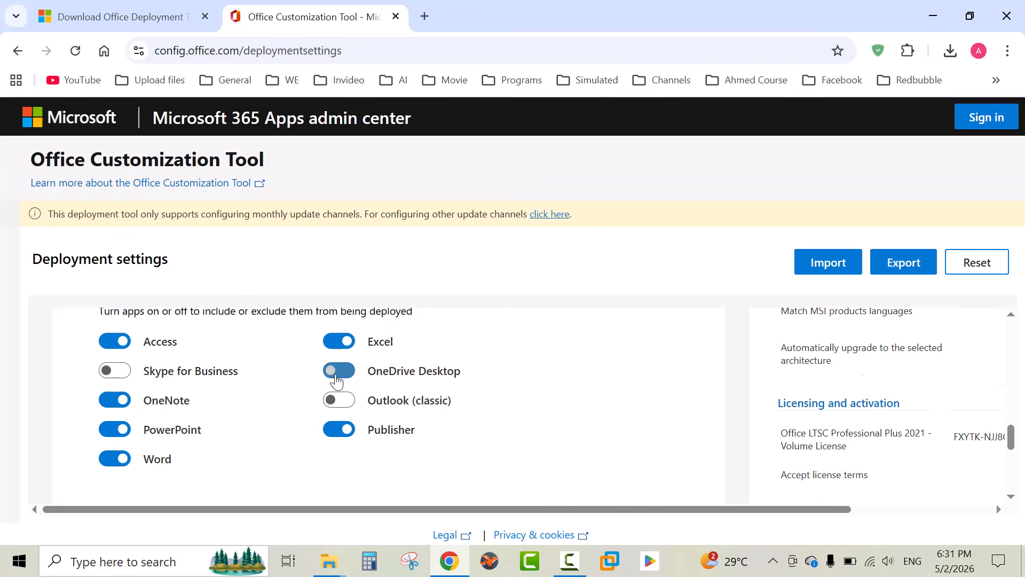
click(339, 371)
click(338, 430)
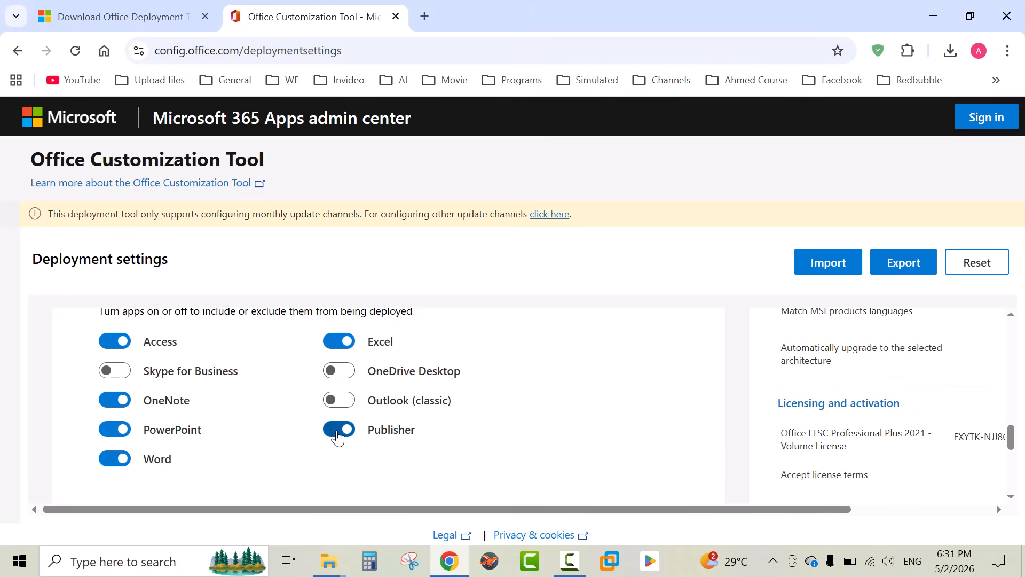
click(118, 406)
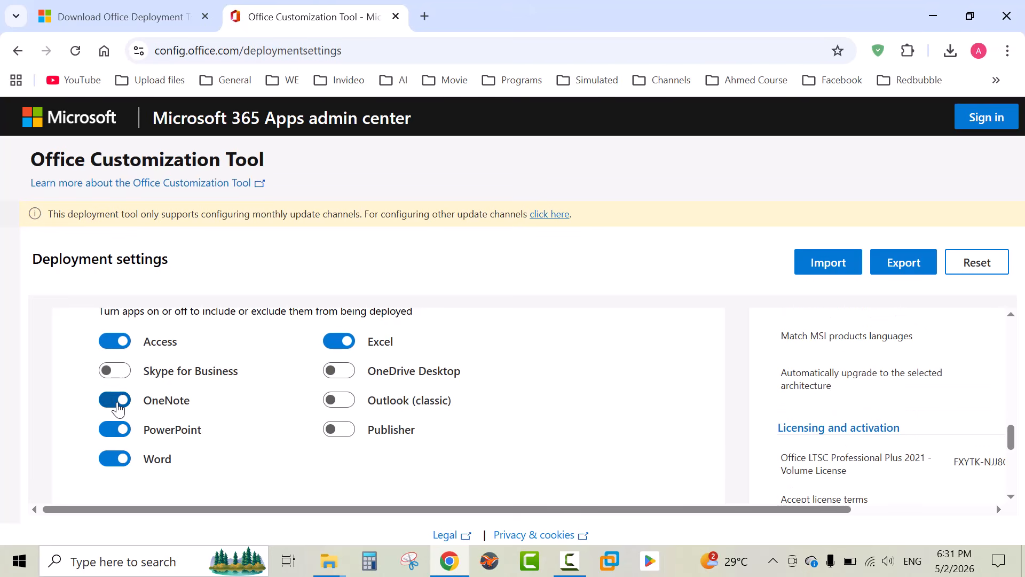
scroll(275, 446, down, 3)
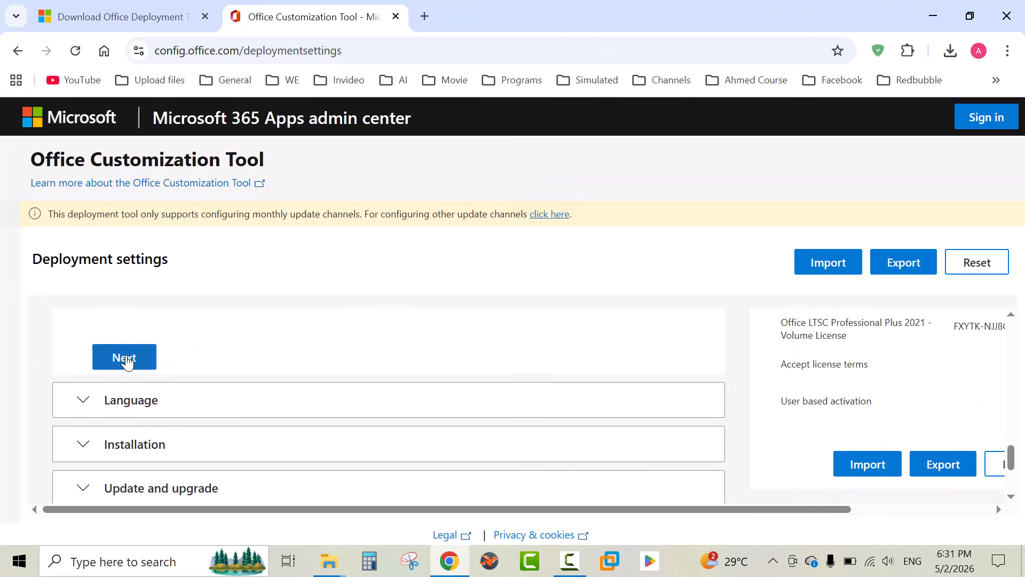
click(127, 362)
Set the primary language to English (United States)
scroll(264, 427, down, 1)
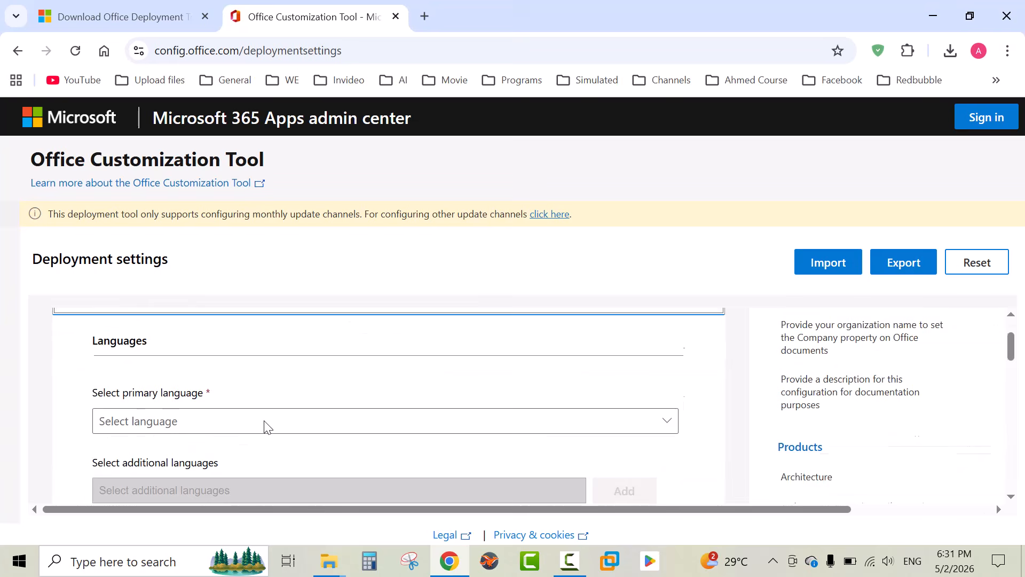
scroll(263, 426, up, 1)
scroll(263, 425, down, 1)
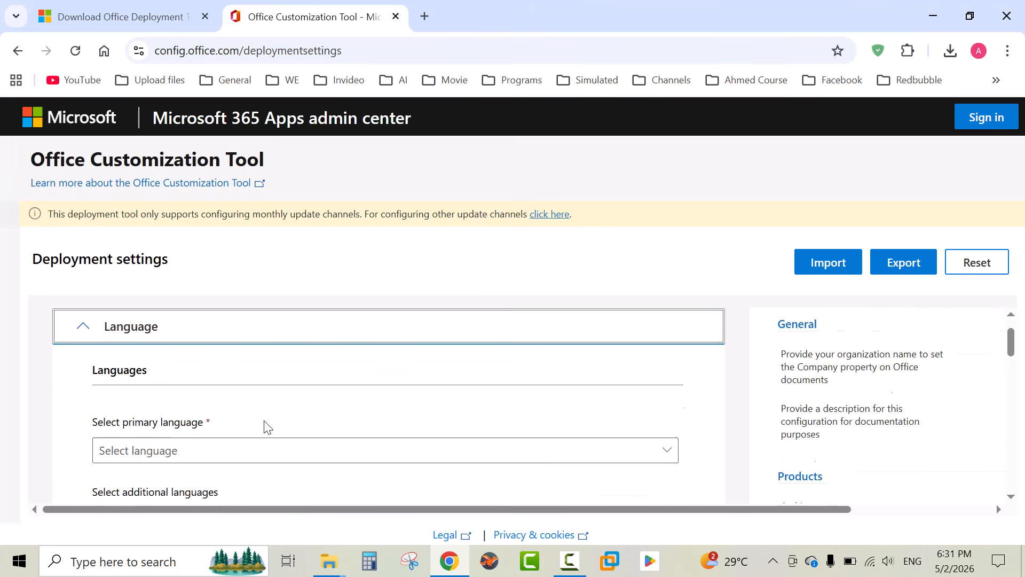
click(668, 418)
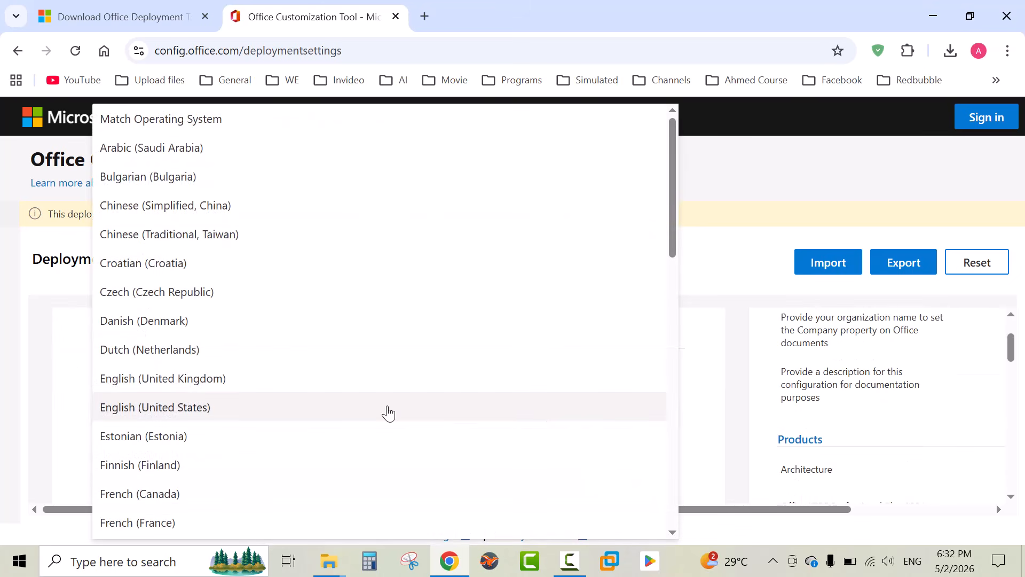
click(367, 412)
scroll(368, 414, down, 1)
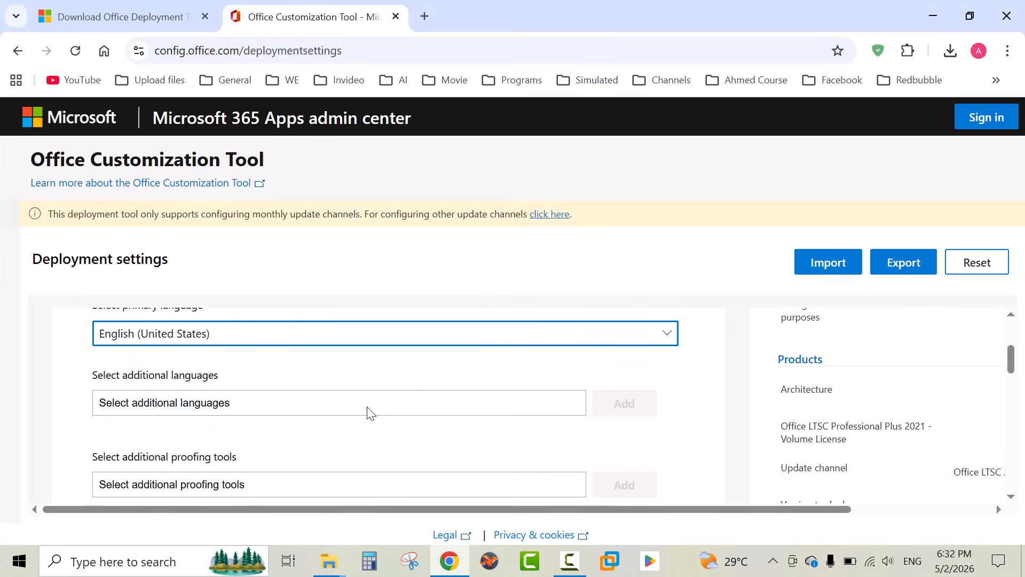
Continue past the language and installation sections with their default settings
scroll(368, 412, down, 1)
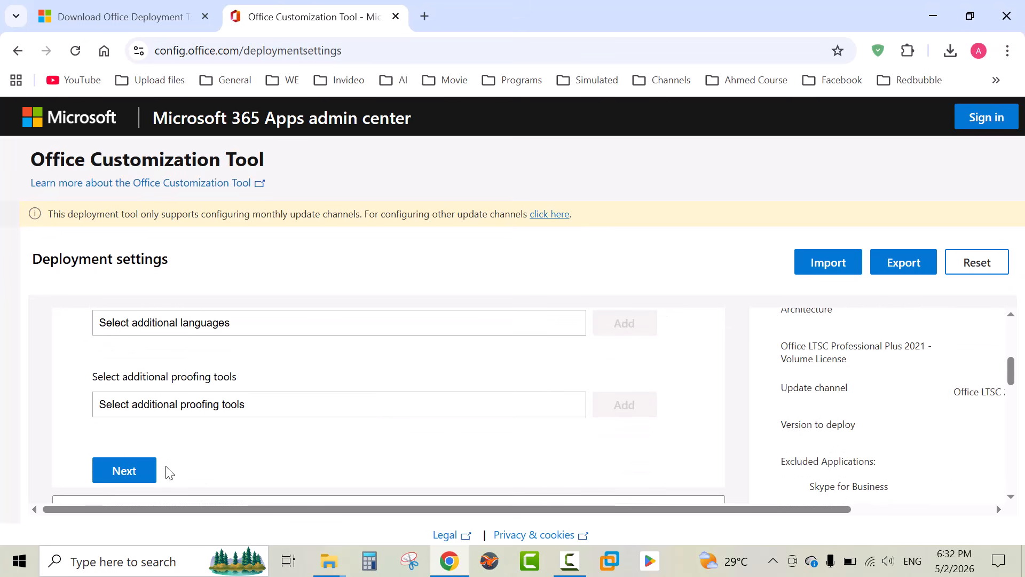
click(130, 472)
scroll(366, 443, down, 3)
click(126, 413)
Turn off uninstalling MSI versions of Office, including Visio and Project, and continue to licensing and activation
scroll(342, 410, down, 5)
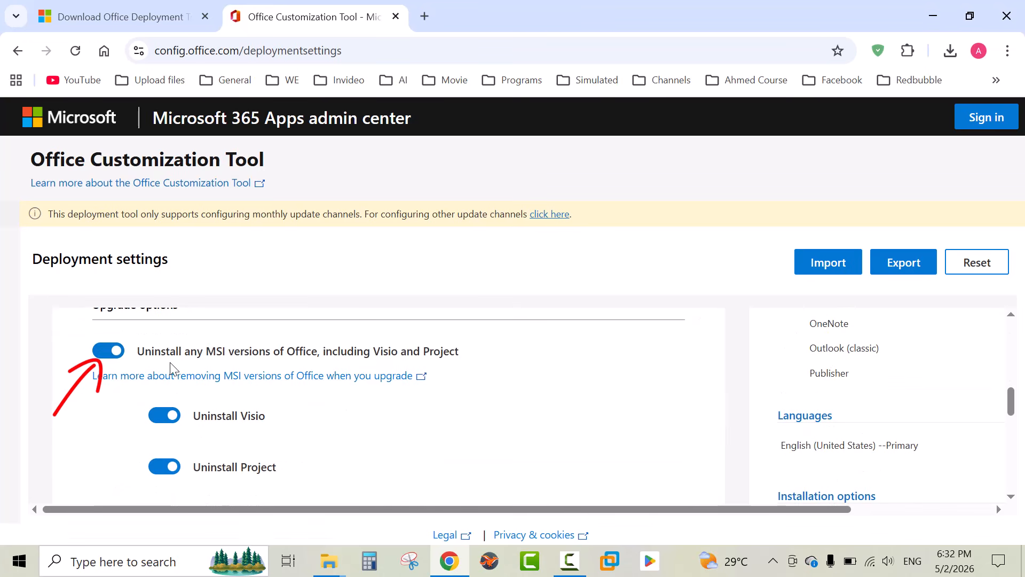
click(106, 355)
scroll(392, 414, down, 6)
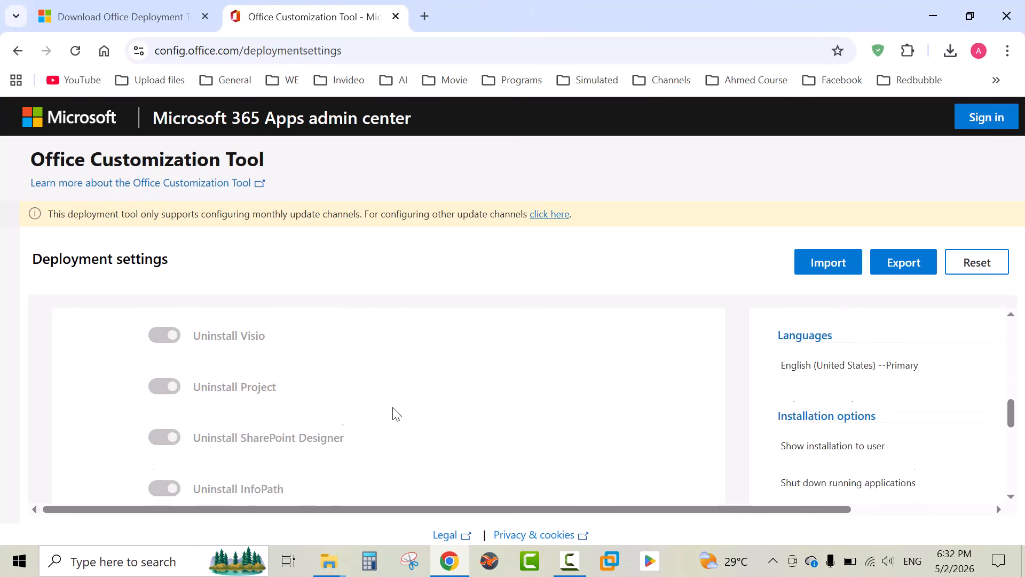
click(131, 386)
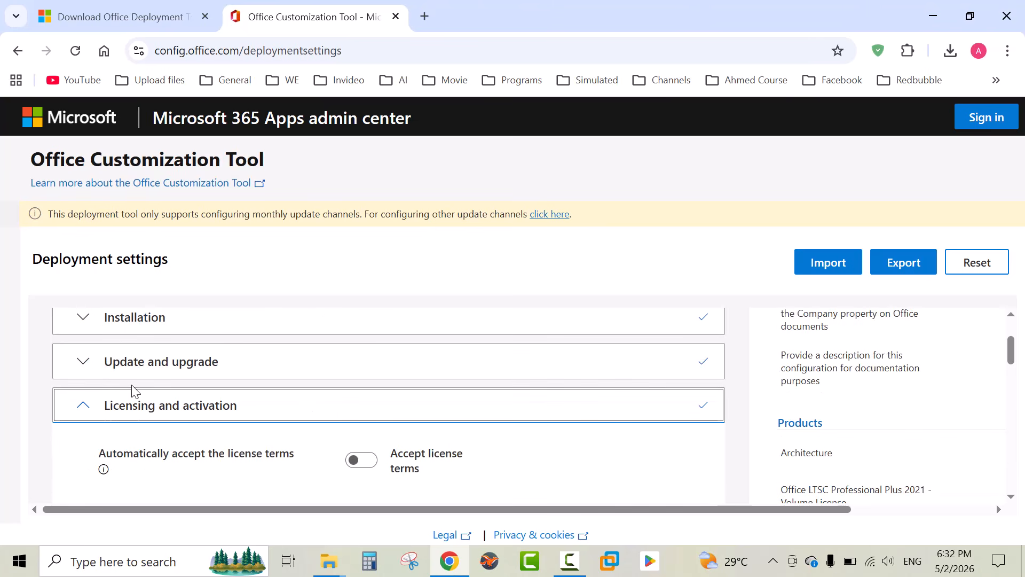
Continue through the licensing and application preferences sections and finish the deployment configuration
scroll(344, 408, down, 4)
scroll(343, 408, down, 3)
click(129, 406)
scroll(286, 427, down, 5)
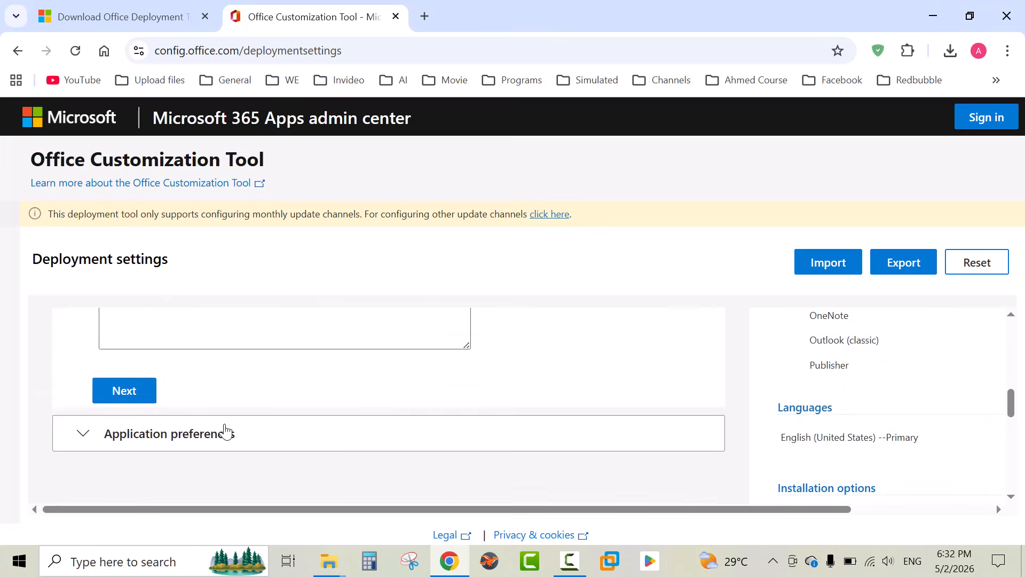
click(286, 428)
scroll(299, 416, down, 10)
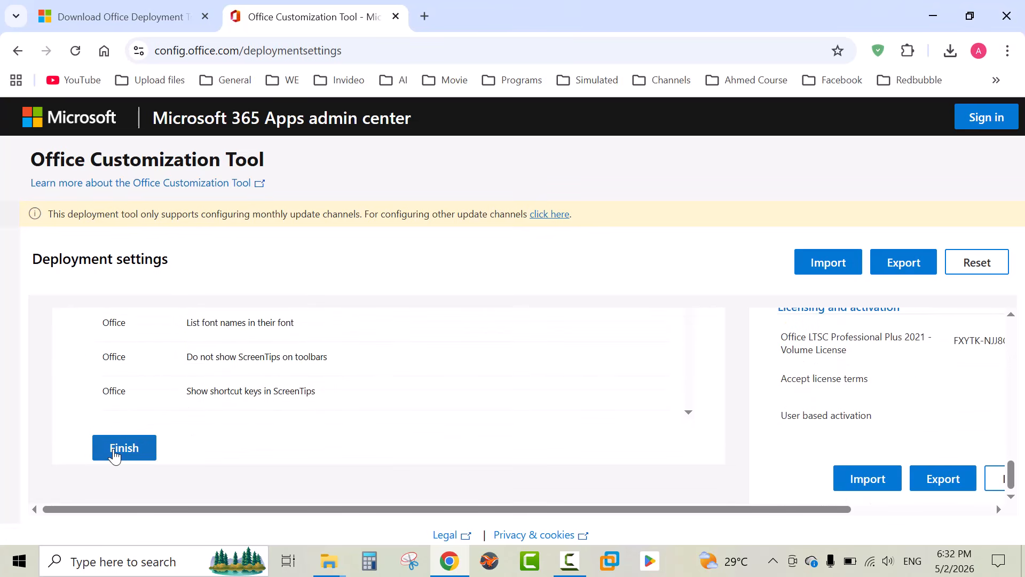
click(114, 454)
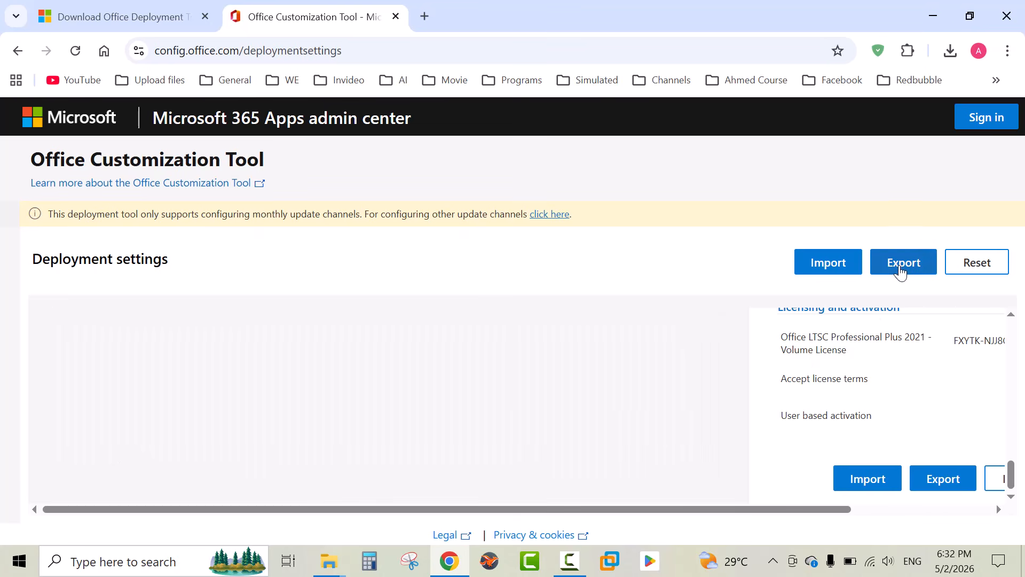
Export the configuration with Office Open XML as default file format, accepting the license terms, under the file name Configuration
click(901, 271)
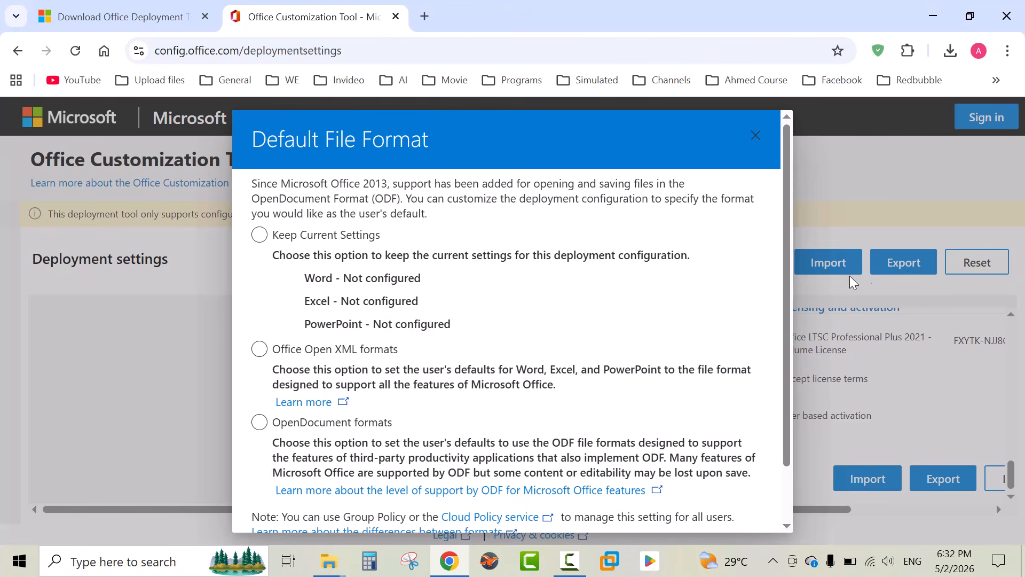
scroll(644, 303, down, 1)
click(259, 286)
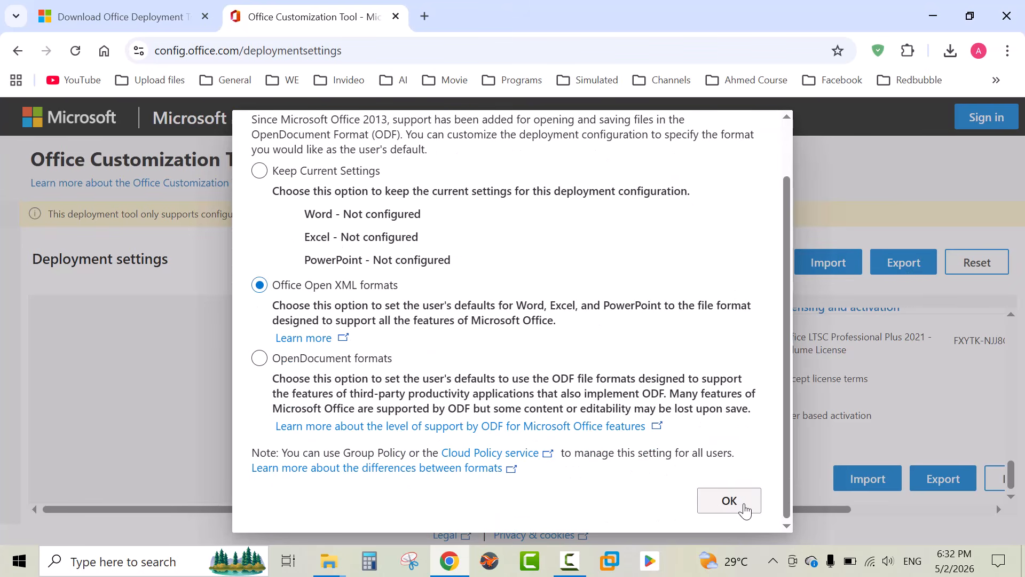
click(731, 507)
click(534, 379)
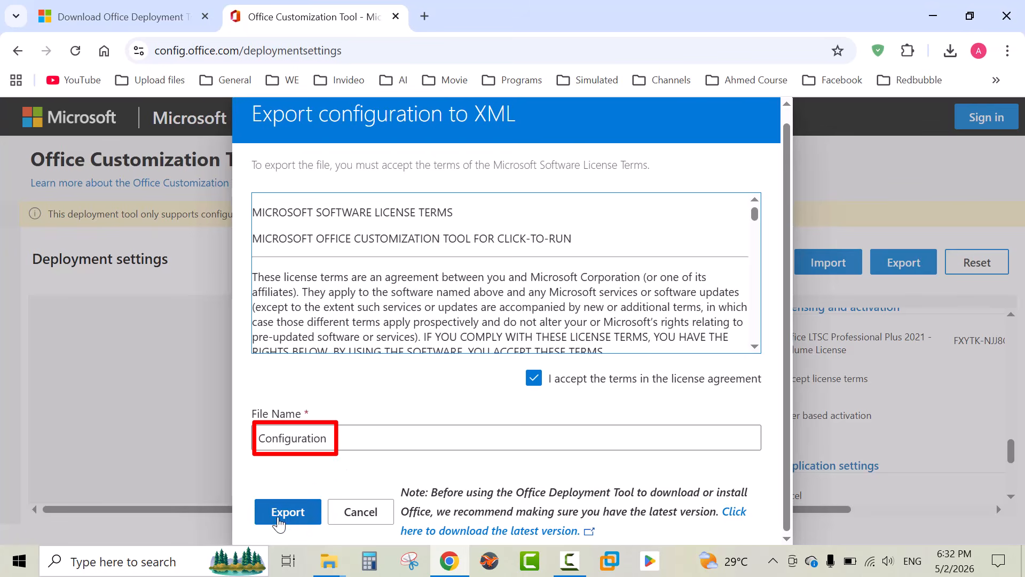
click(278, 522)
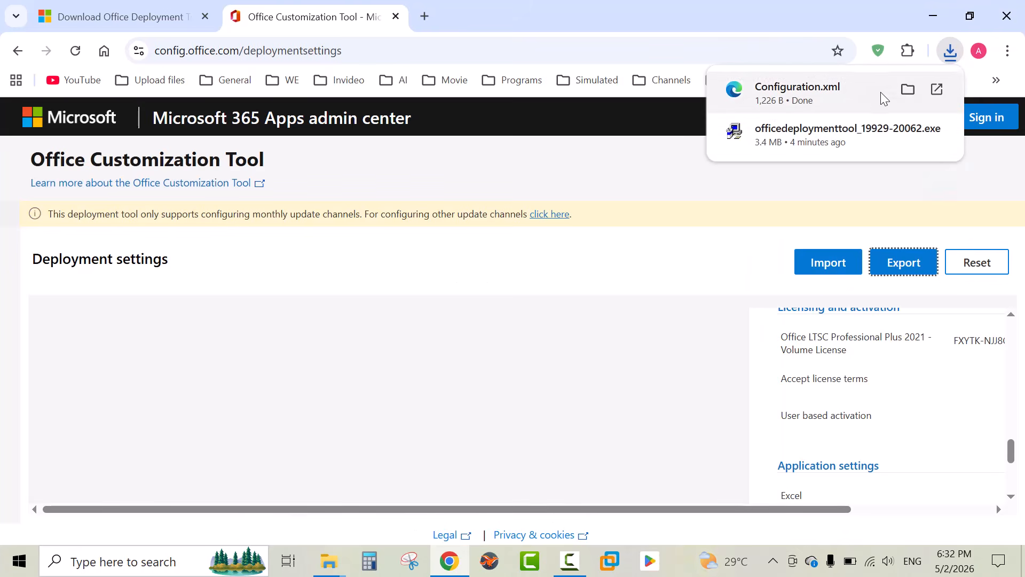
Move the downloaded Configuration.xml from Downloads into the C:\office 2021 folder beside setup
click(908, 89)
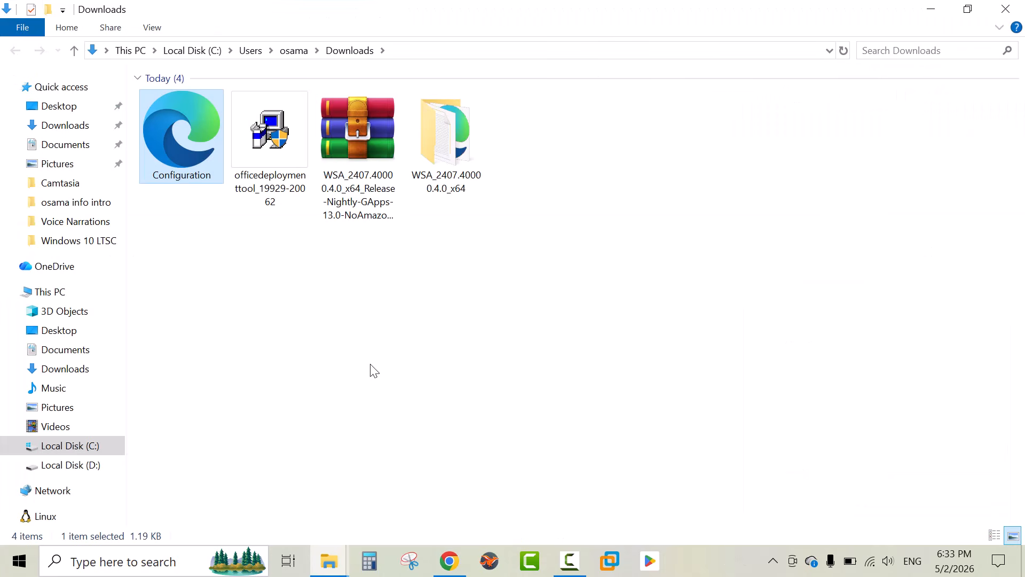
right_click(185, 154)
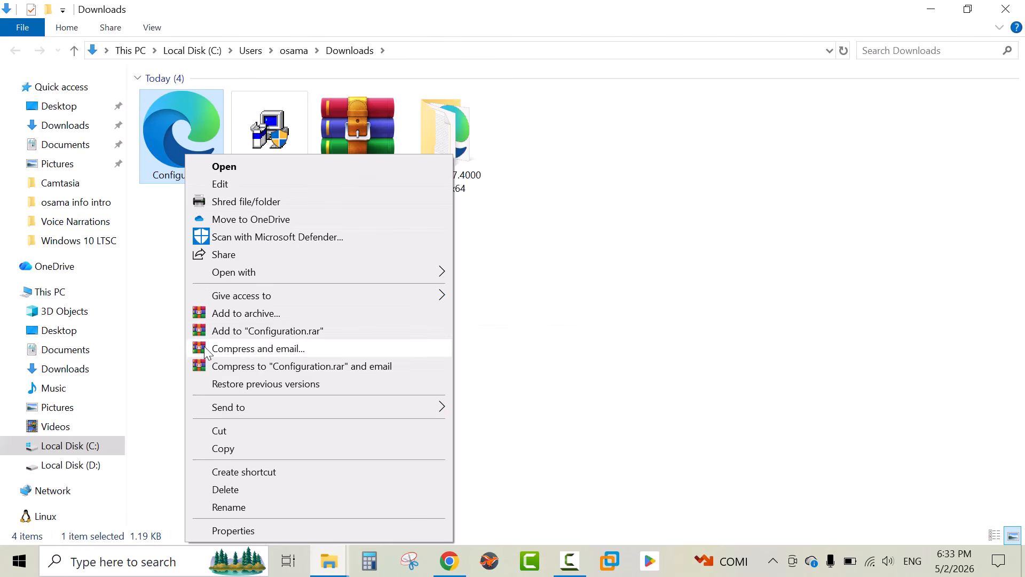
click(220, 432)
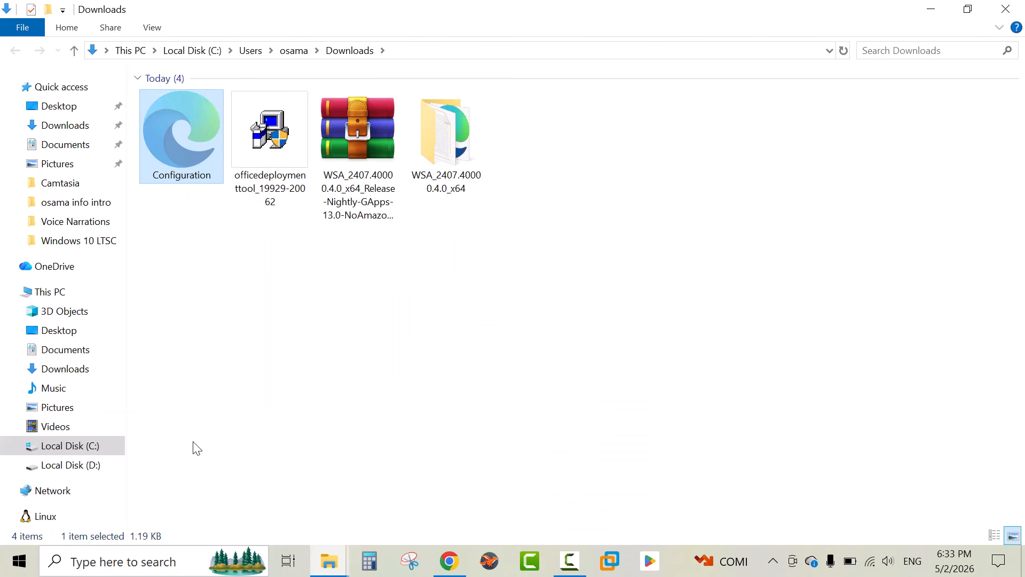
click(69, 445)
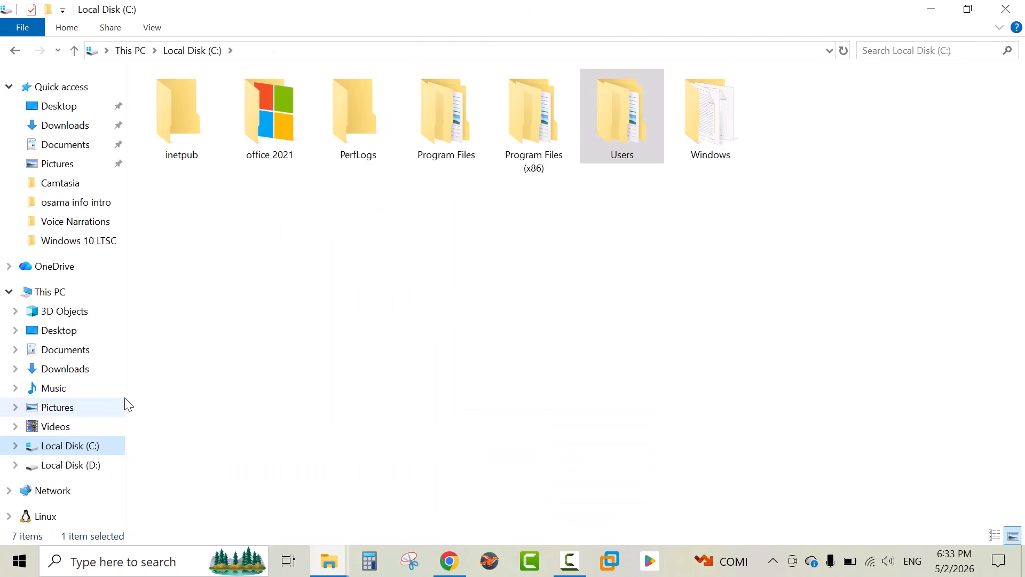
double_click(271, 145)
right_click(303, 201)
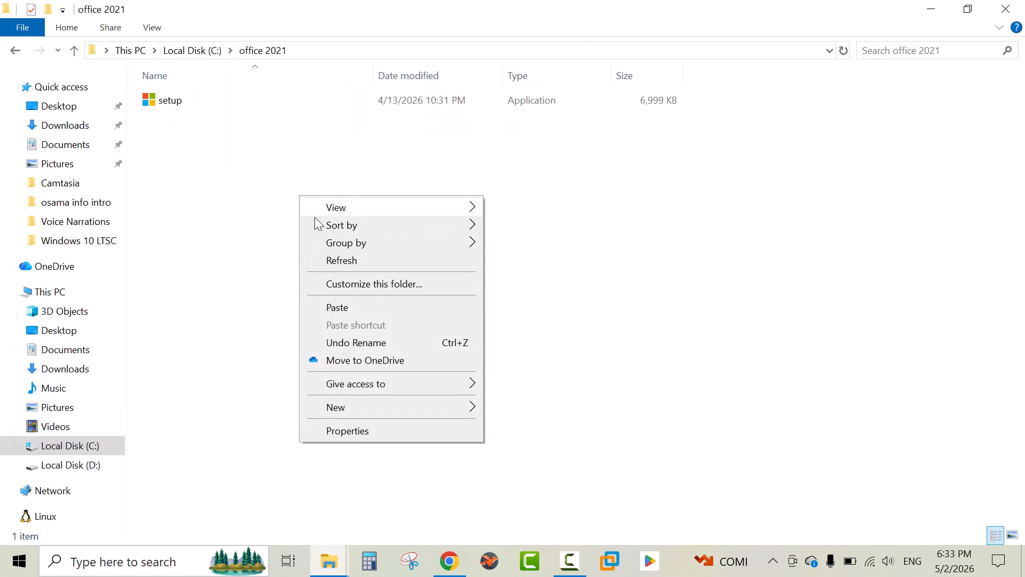
click(335, 309)
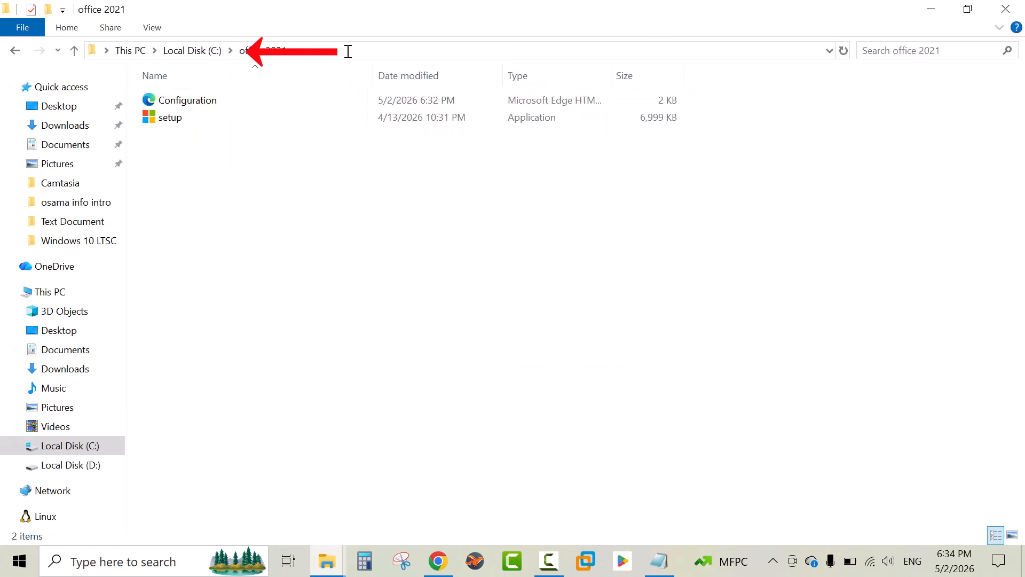
Copy the C:\office 2021 folder path from the address bar
click(348, 51)
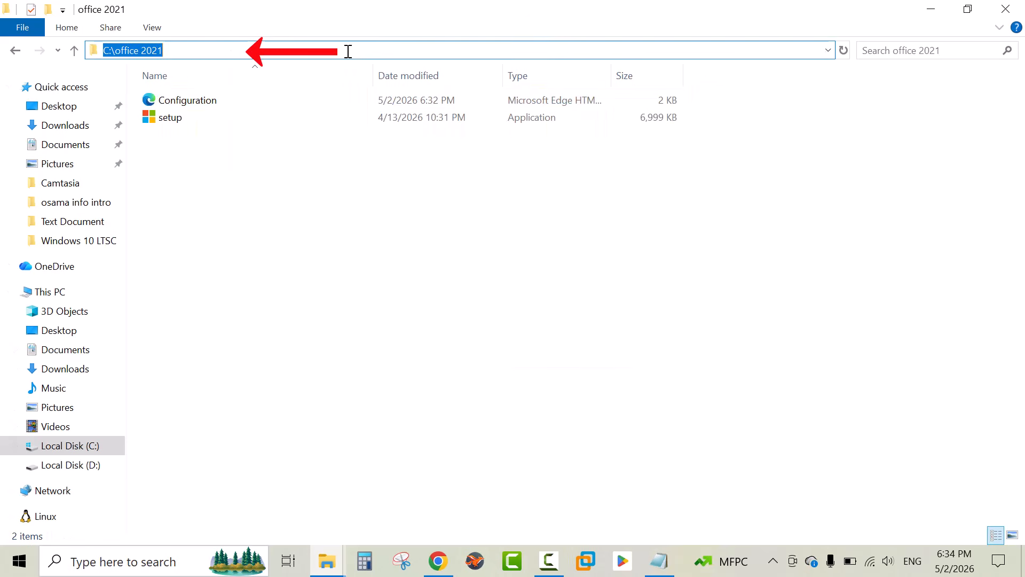
right_click(135, 47)
click(170, 94)
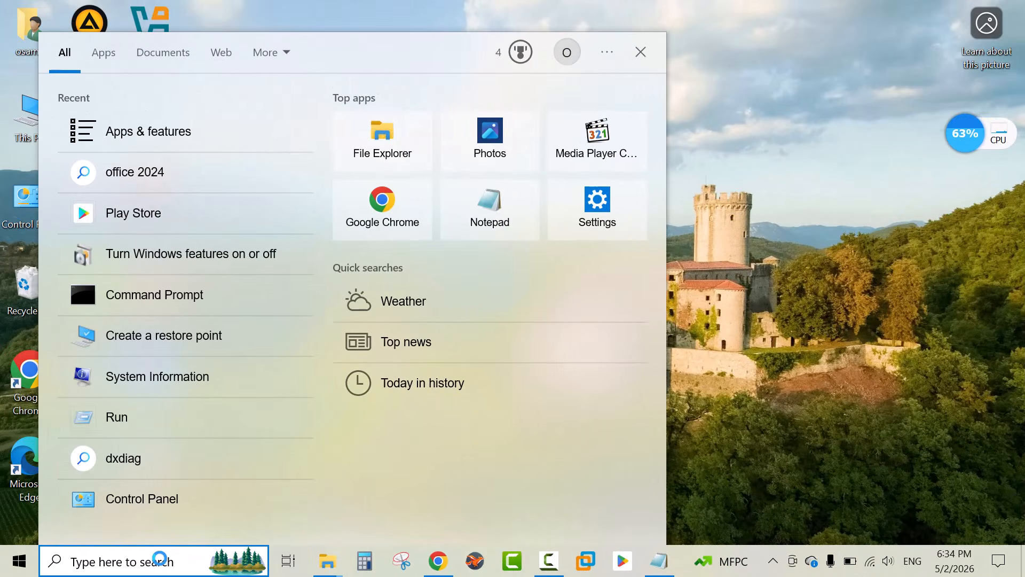
Search for cmd and open Command Prompt as administrator
text(cmd)
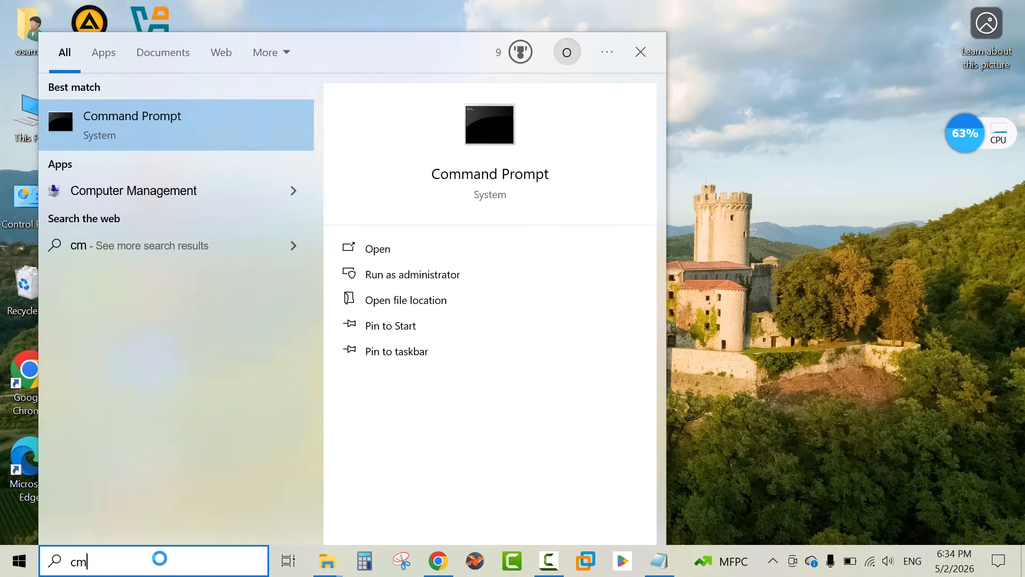
right_click(217, 135)
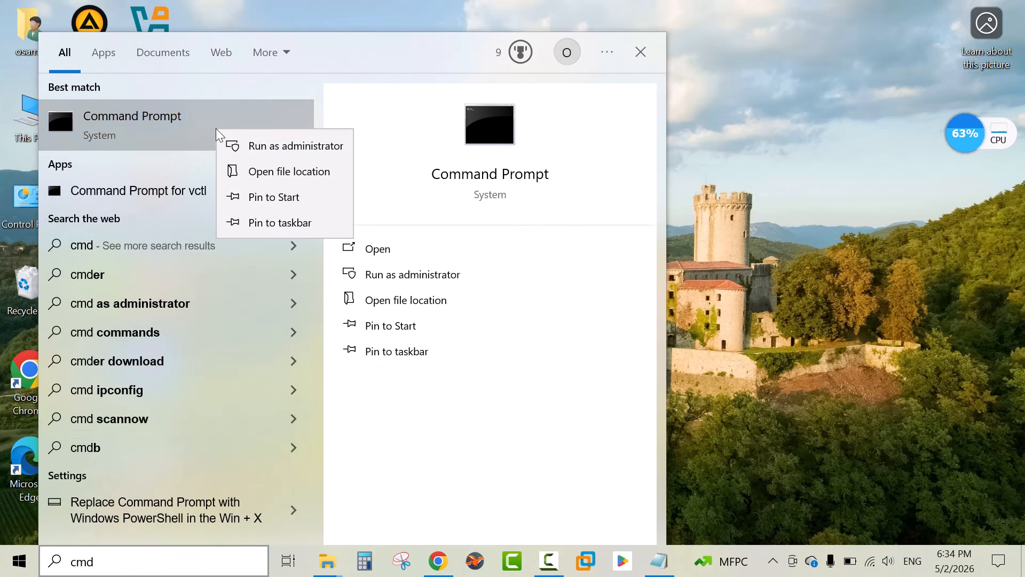
click(292, 152)
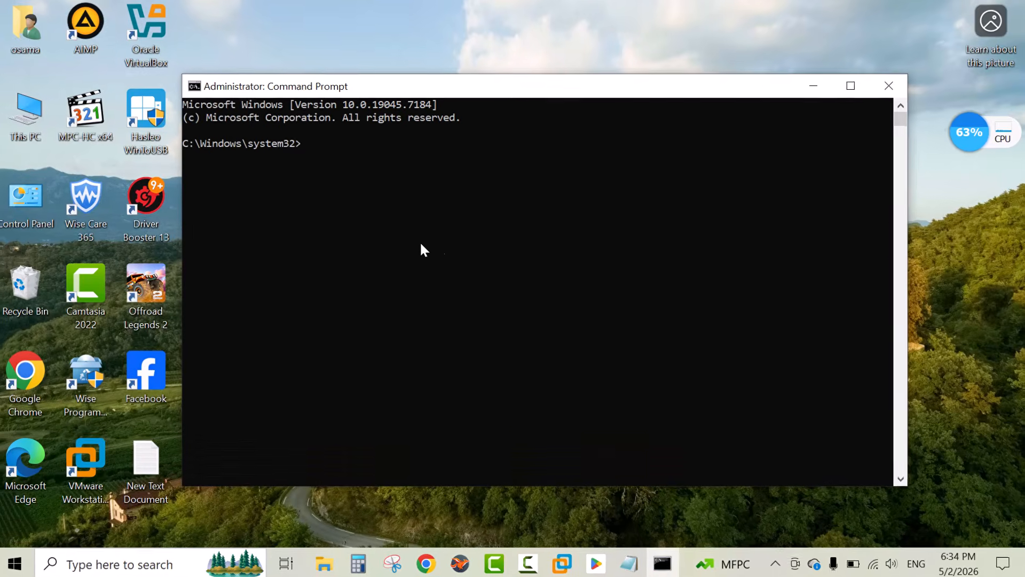
Change the directory to C:\office 2021 using the copied path
text(cd)
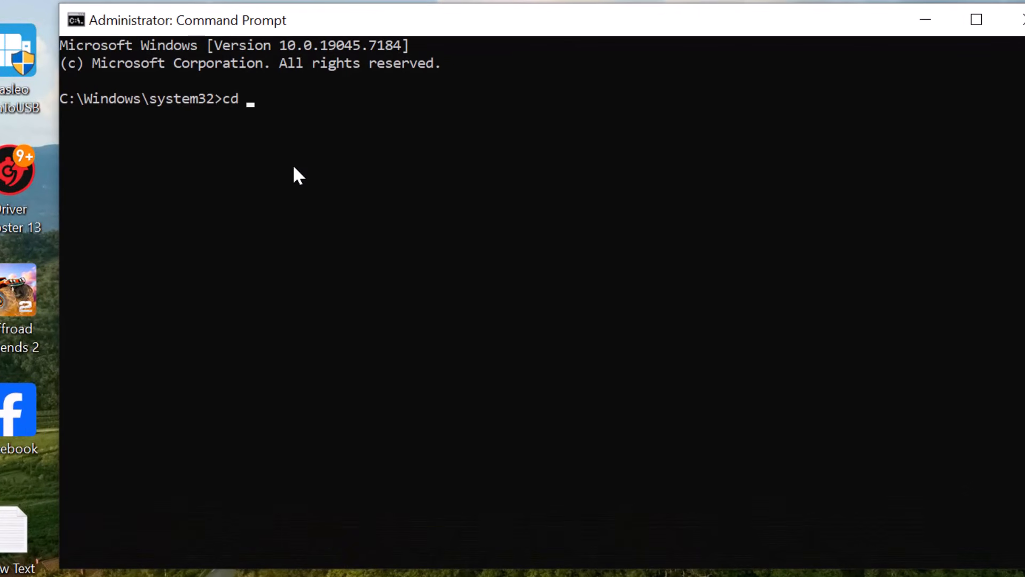
key(ctrl+v)
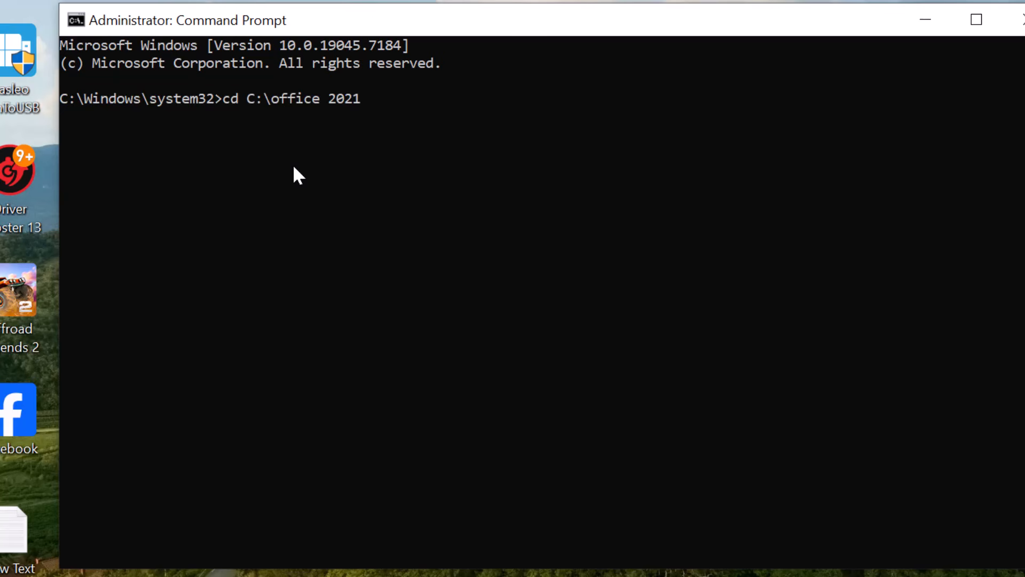
key(Return)
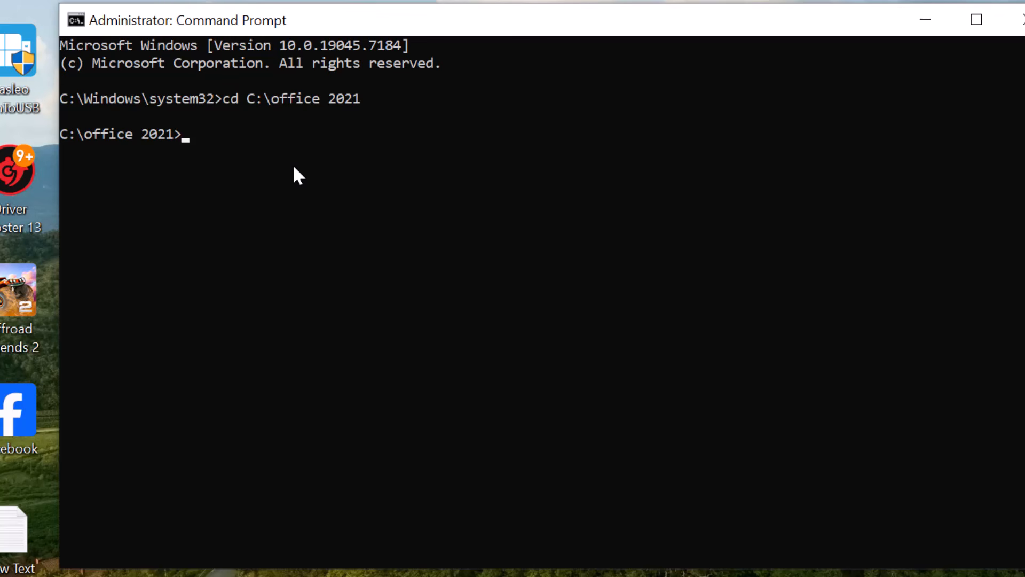
Run setup.exe /configure configuration.xml to install Office, then close the finished installer and Command Prompt
right_click(188, 140)
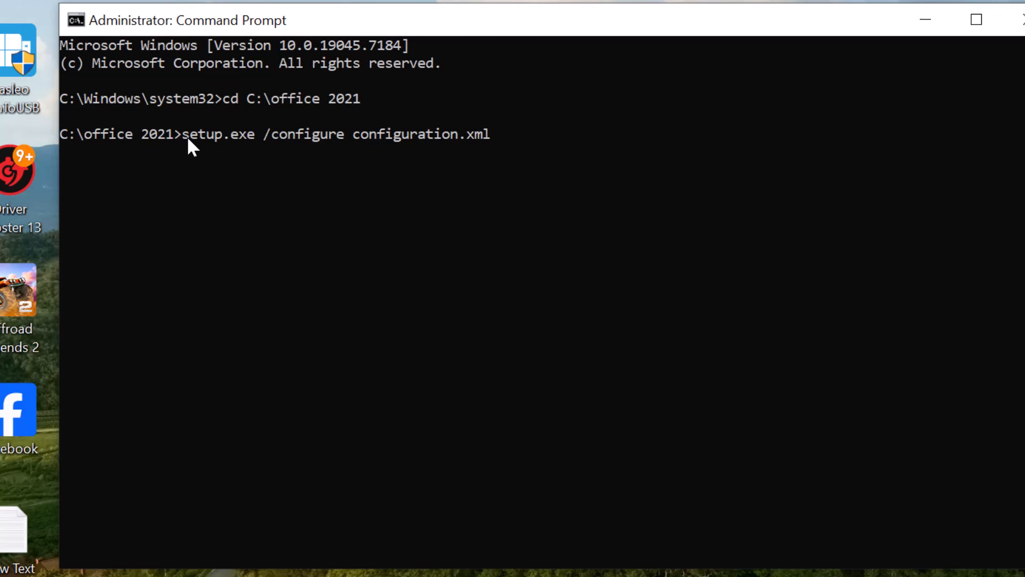
key(Return)
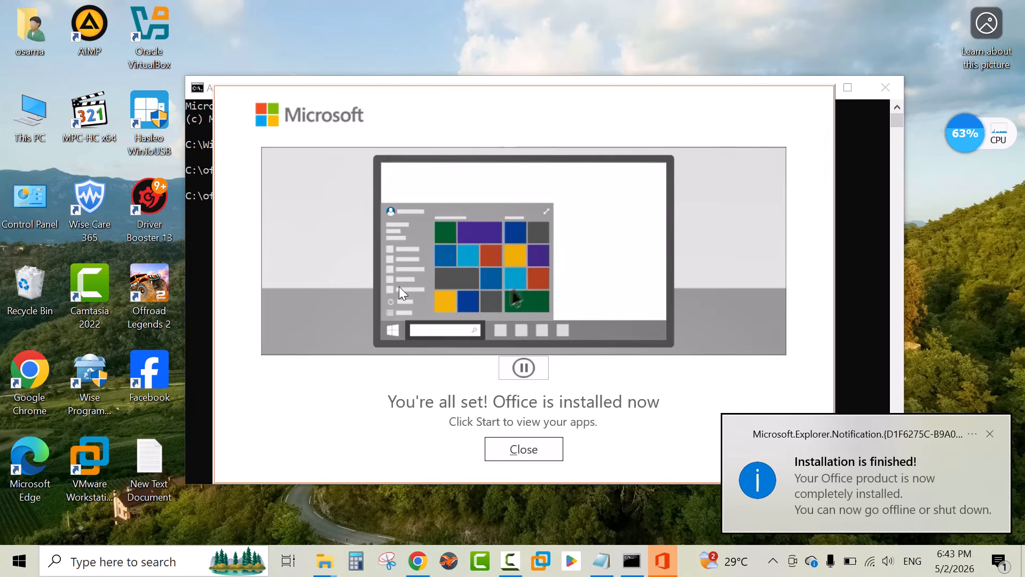
click(528, 450)
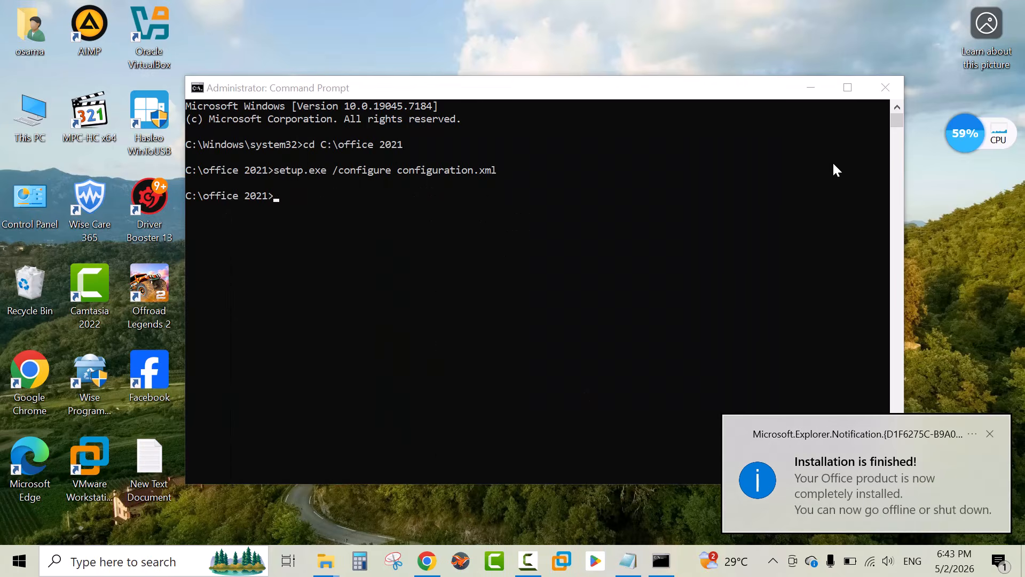
click(879, 89)
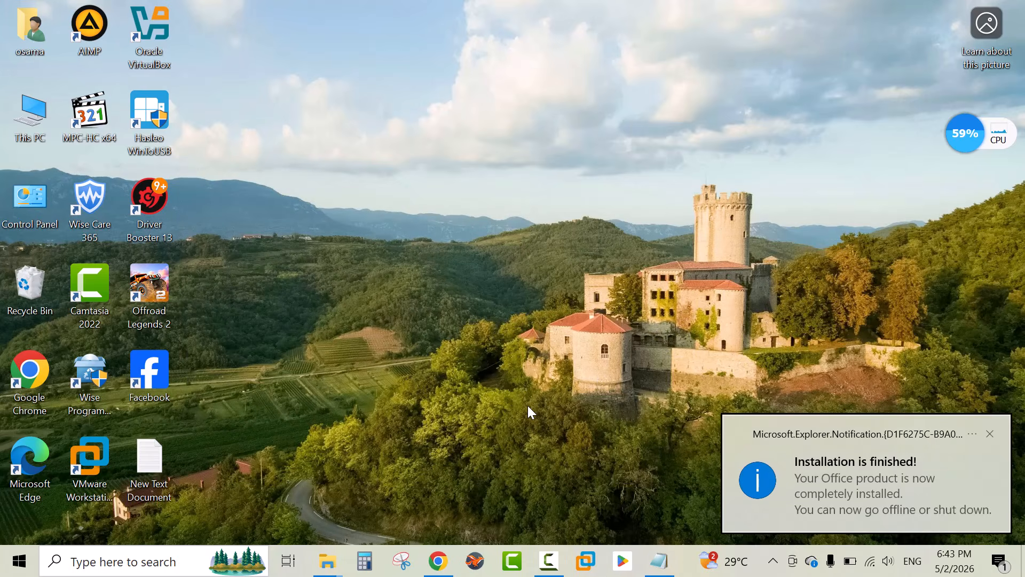
Launch the newly installed Access, accept the license agreement and create a blank database
click(11, 565)
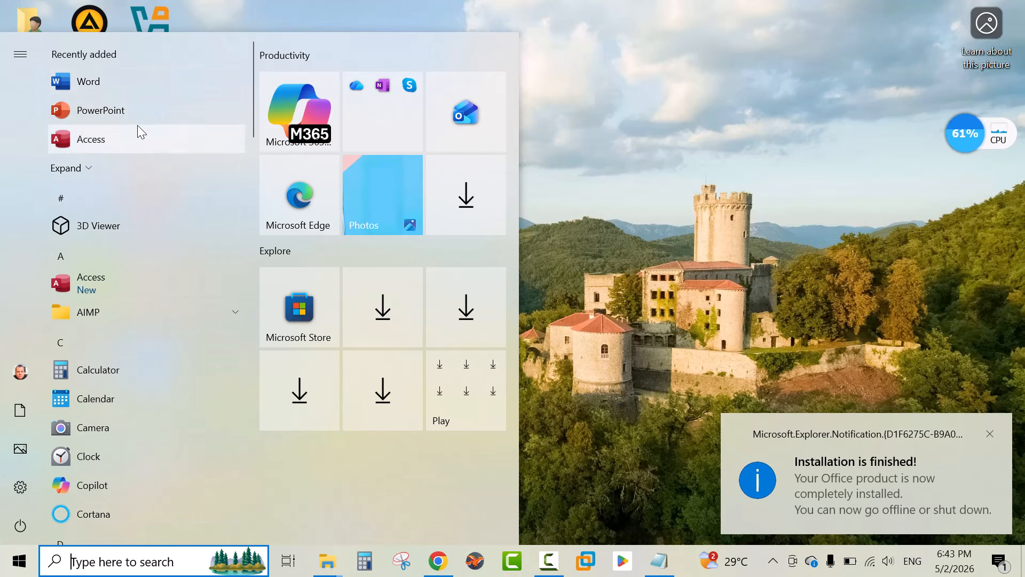
scroll(136, 125, down, 3)
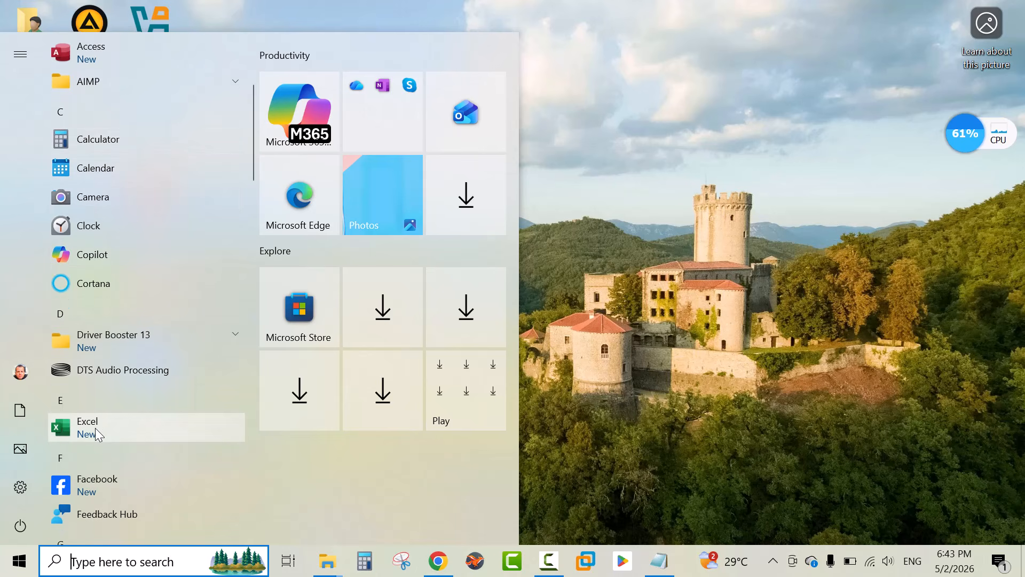
scroll(96, 427, up, 3)
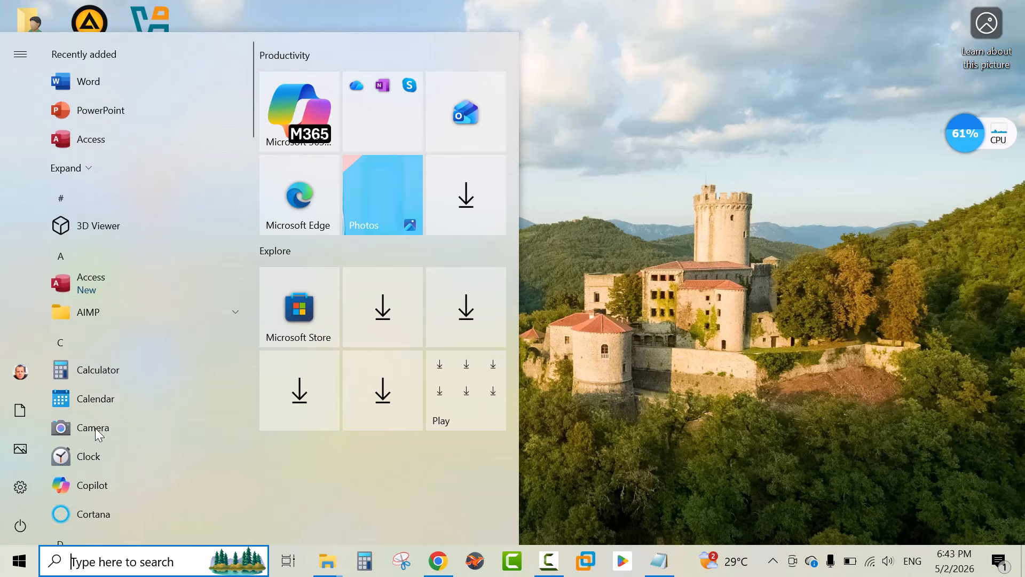
click(127, 284)
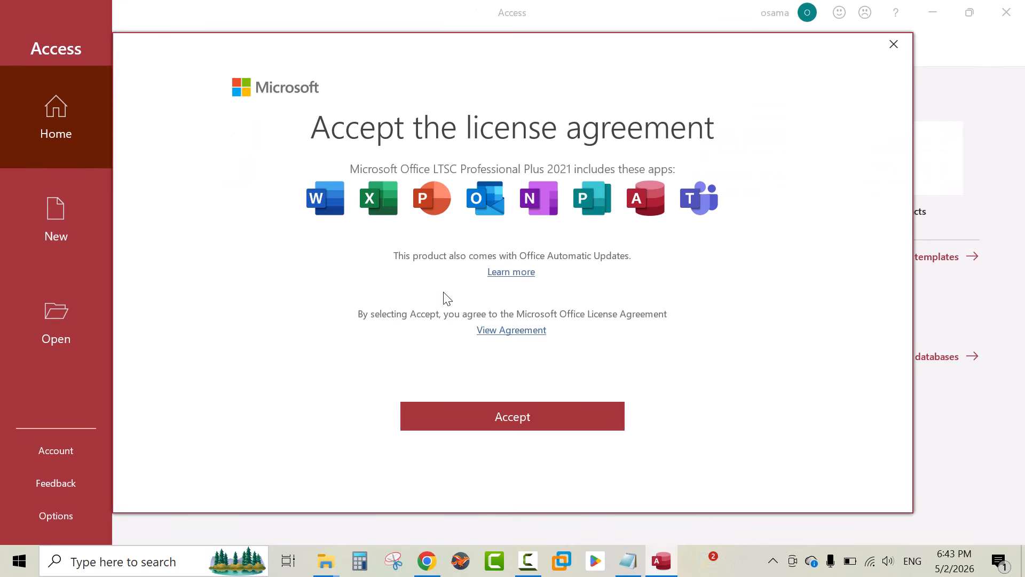
click(514, 419)
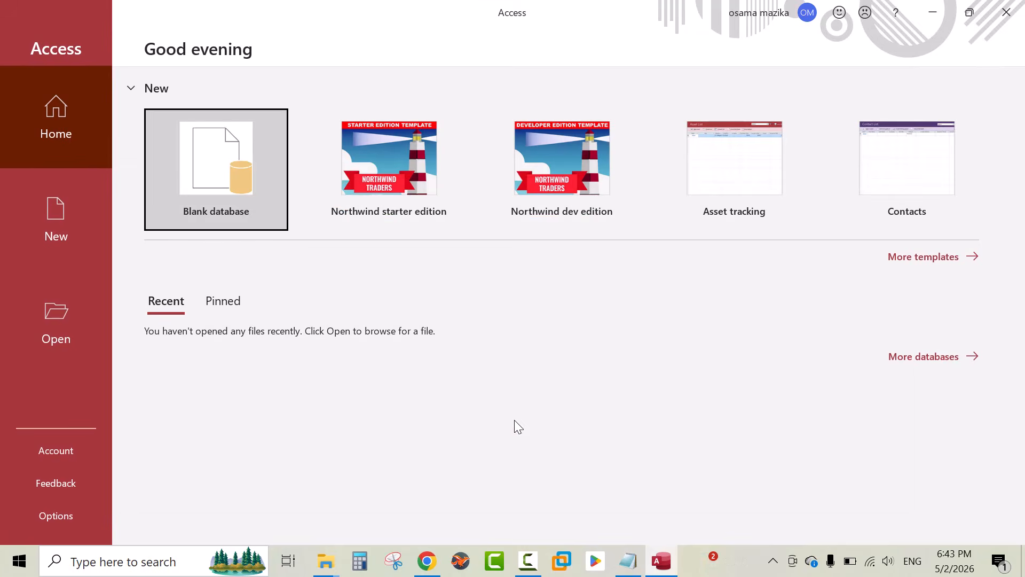
click(235, 187)
click(613, 259)
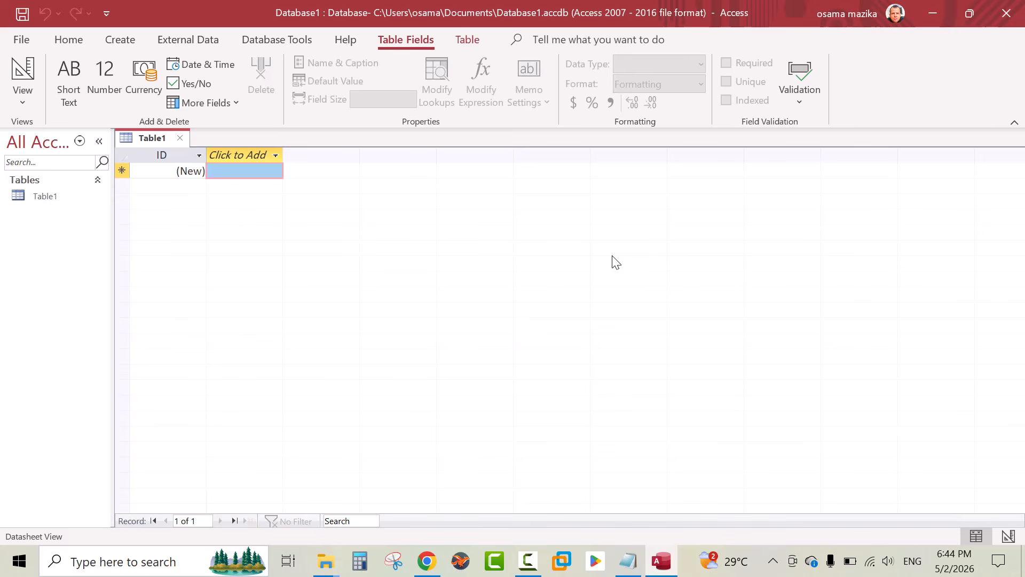
Open the Account page to check product activation, view the Change Product Key dialog, close it and return
click(20, 40)
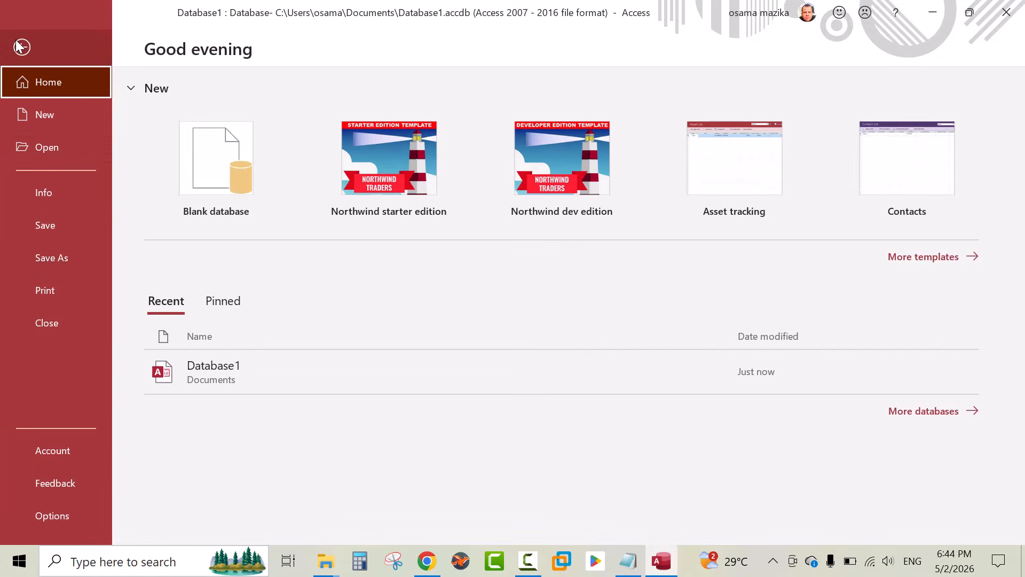
click(53, 450)
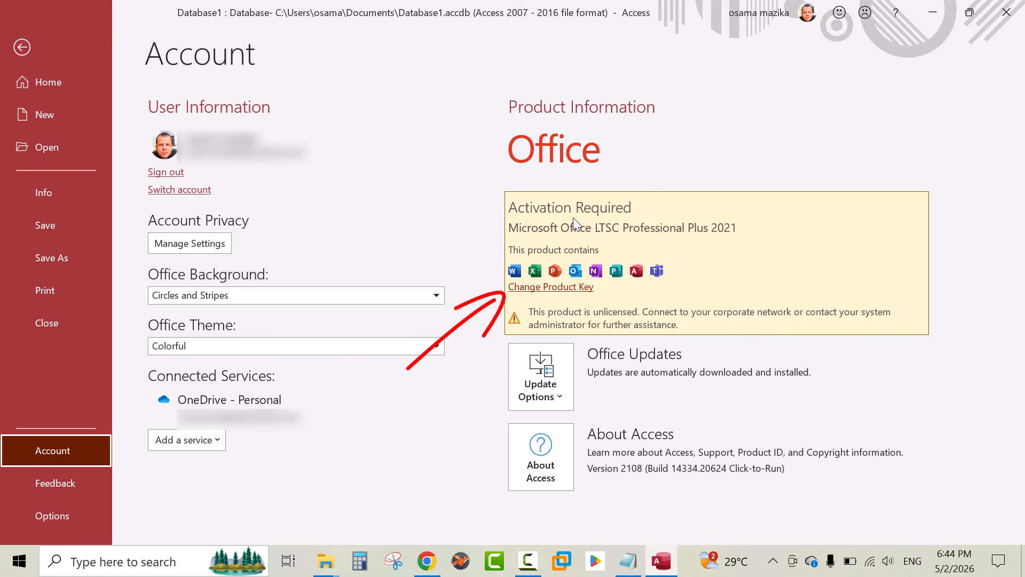
click(553, 287)
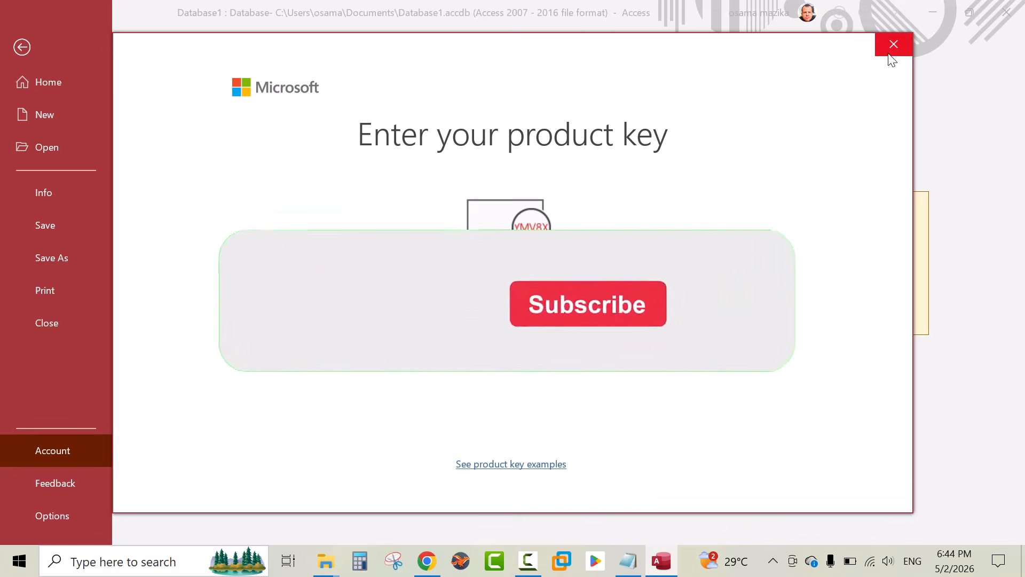
click(890, 52)
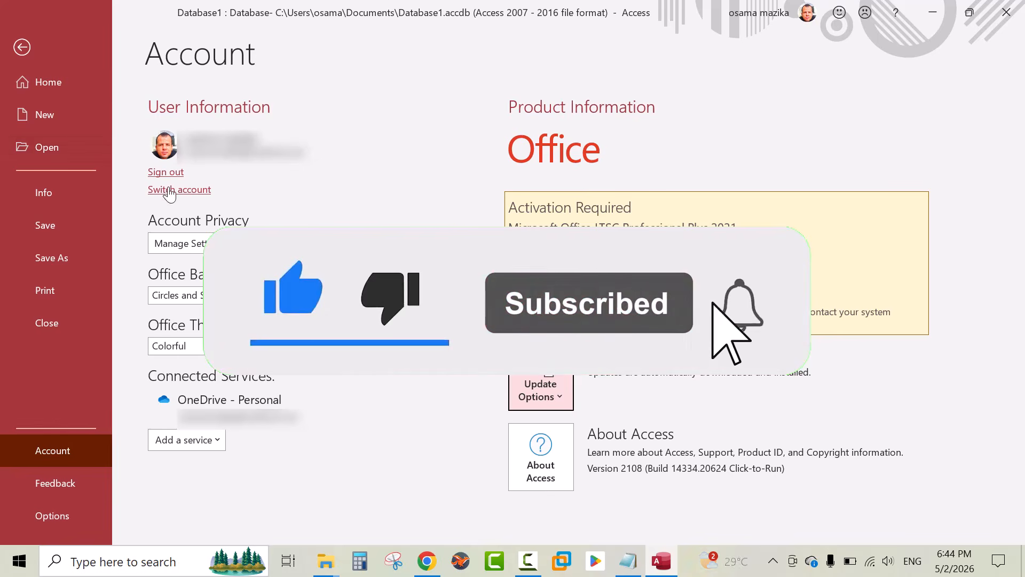
click(24, 45)
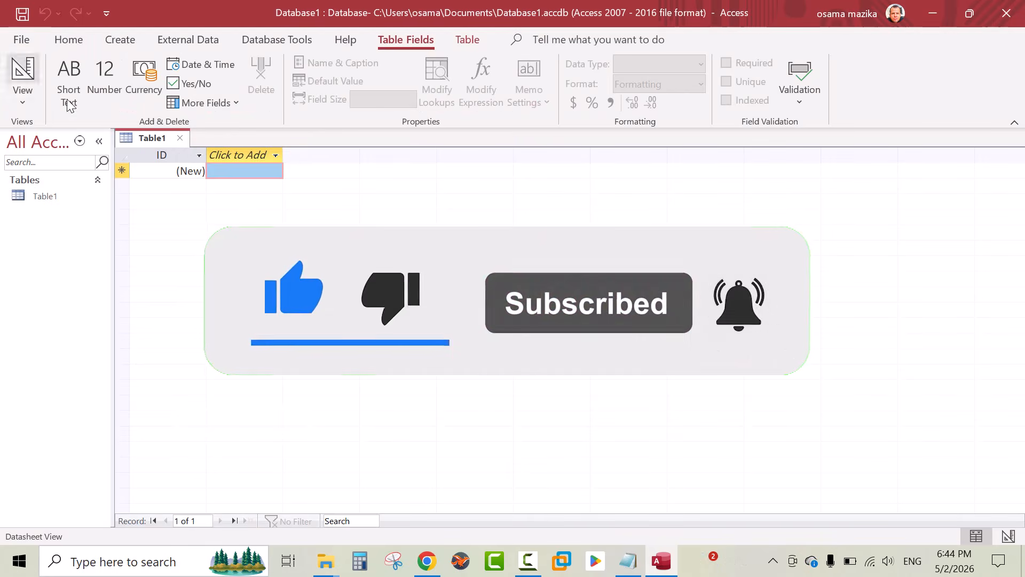